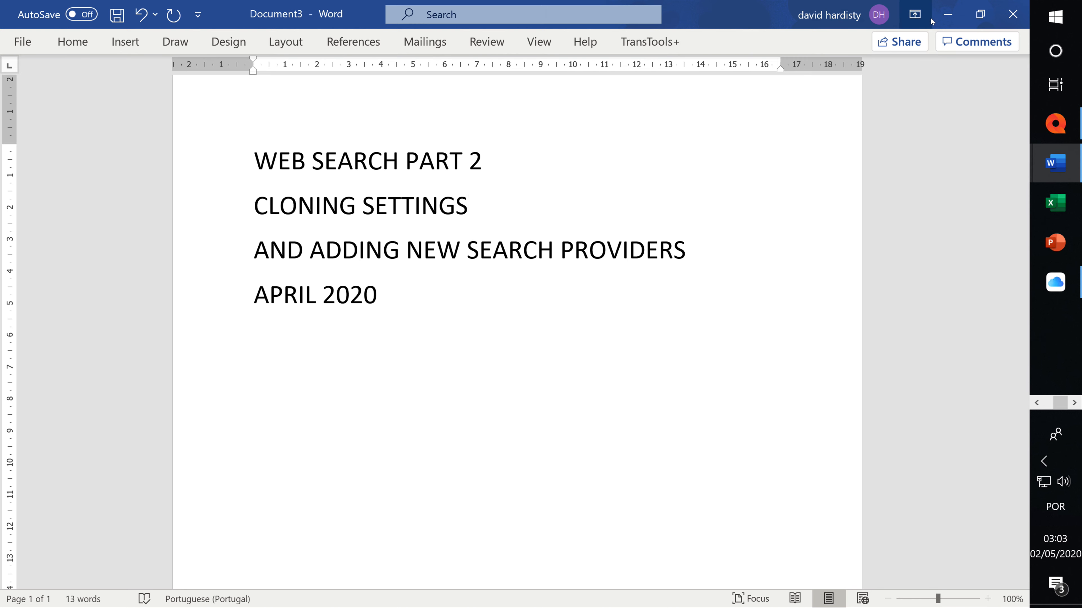
# Switch to memoQ and open the default web search settings for Portuguese (Portugal) to English (United Kingdom) in the options
pyautogui.click(1056, 124)
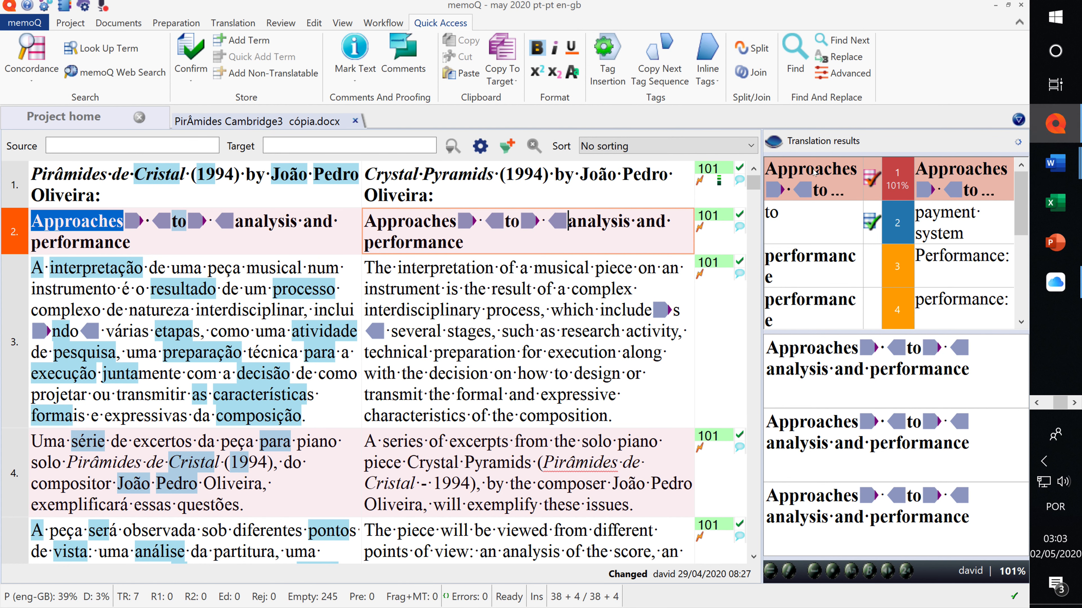
pyautogui.click(121, 178)
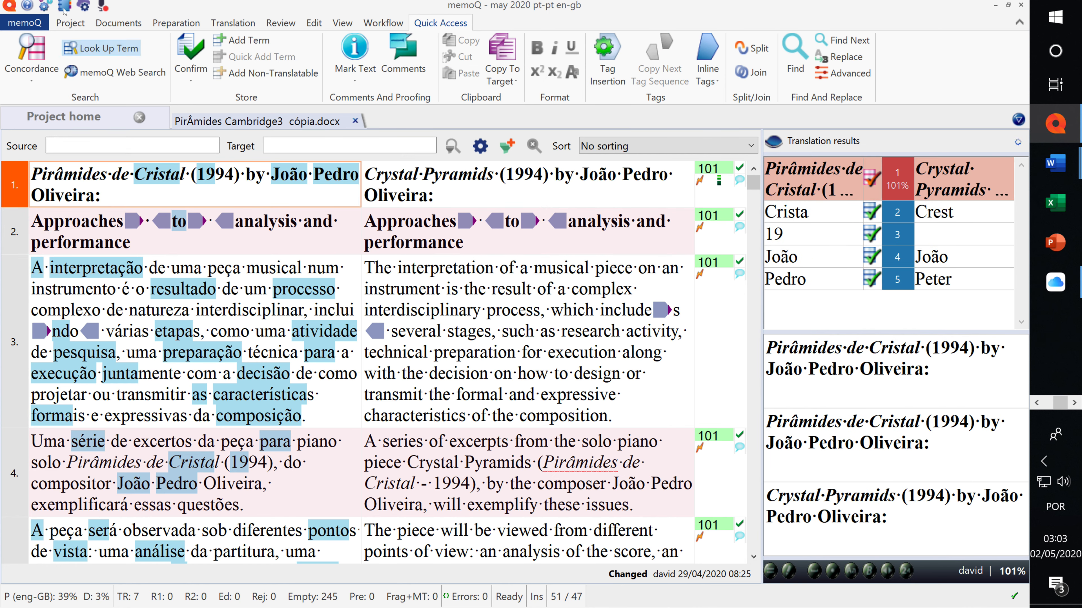
pyautogui.click(45, 6)
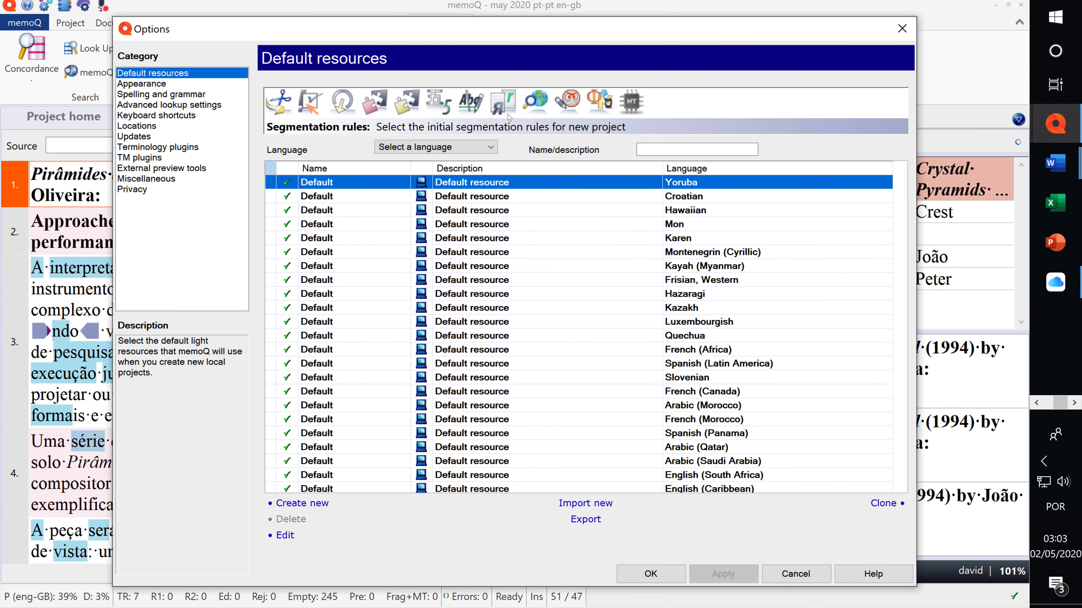
pyautogui.click(542, 104)
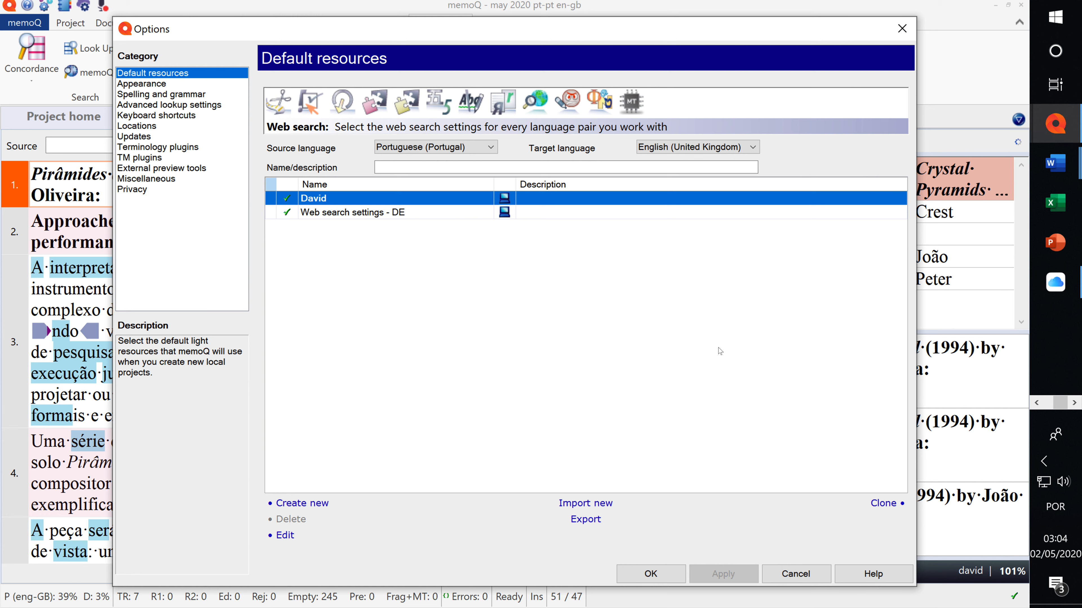
# Clone the selected web search settings under the name "Web Search Settings - Copy" and open the copy for editing
pyautogui.click(887, 506)
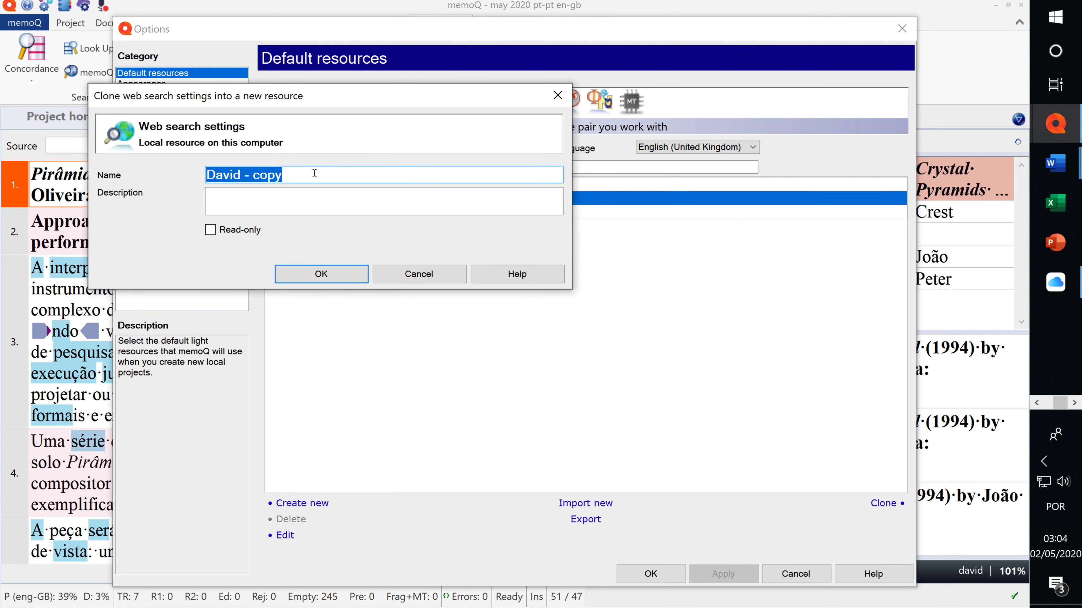
pyautogui.write('We')
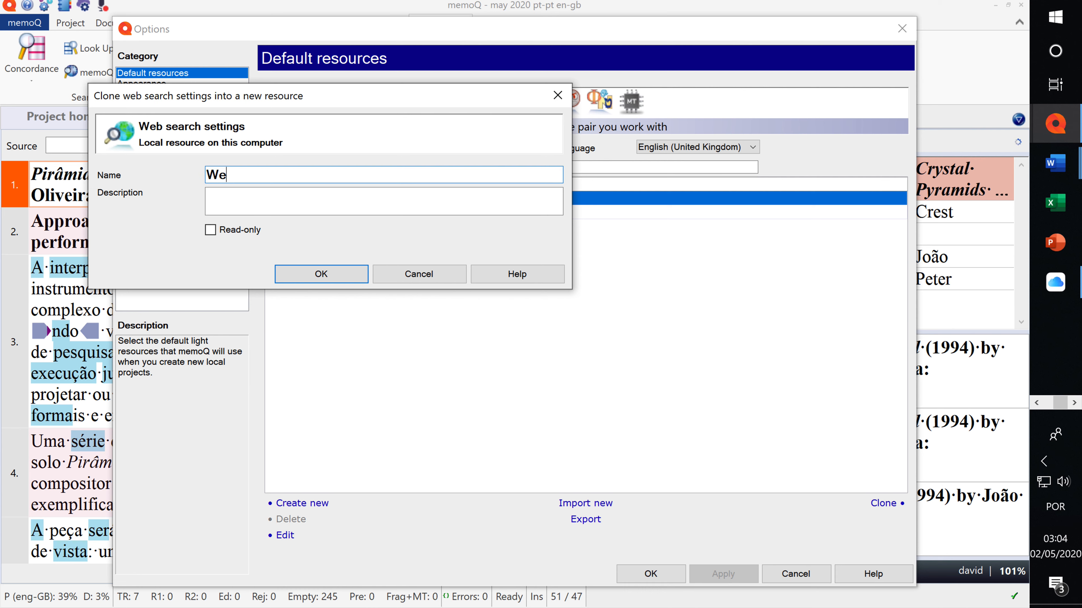
pyautogui.write('b Search Settings - Copy')
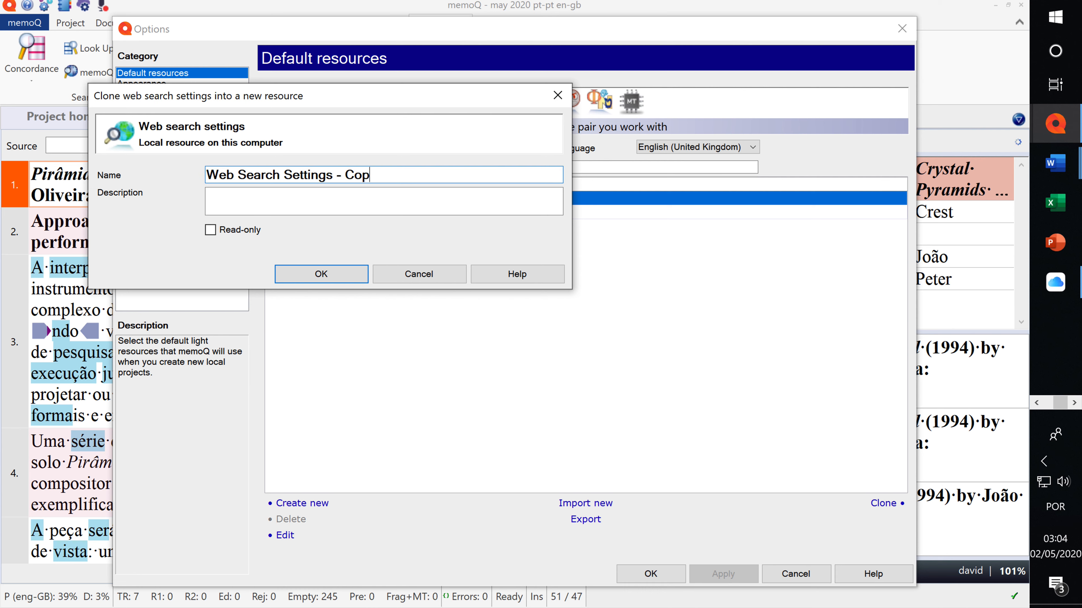
pyautogui.press('Return')
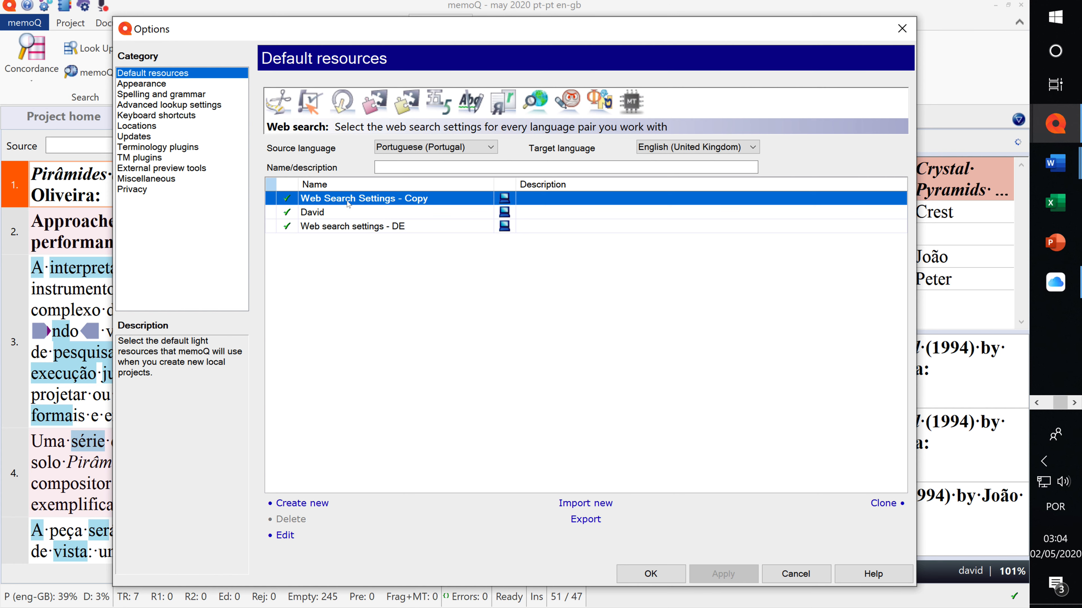
pyautogui.click(285, 535)
pyautogui.moveTo(491, 122); pyautogui.dragTo(584, 126)
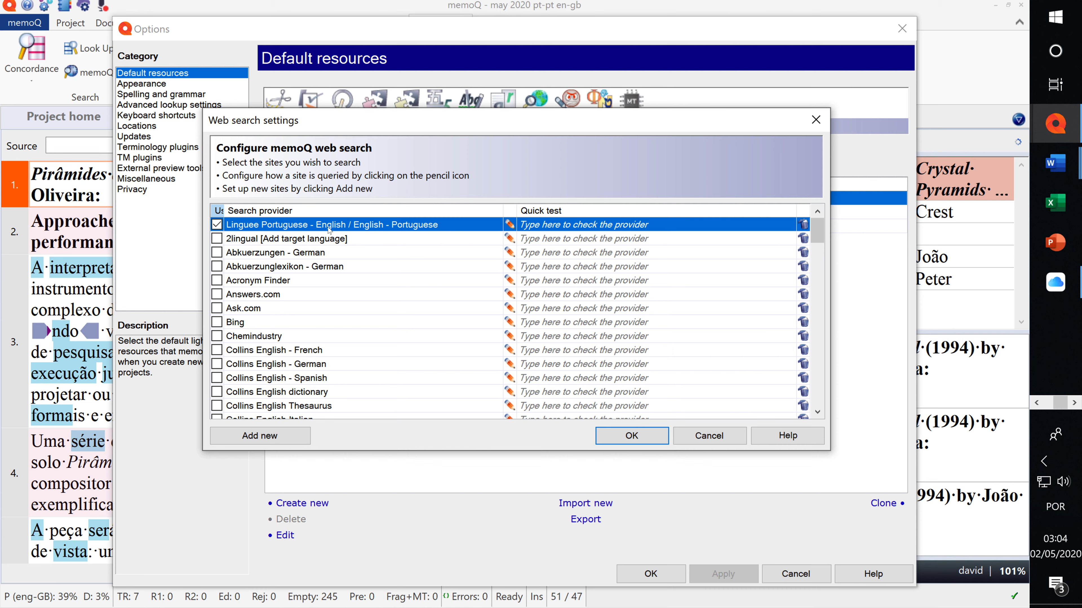
# Examine the display name and search URL of the Linguee Portuguese - English / English - Portuguese provider without changing them
pyautogui.click(510, 226)
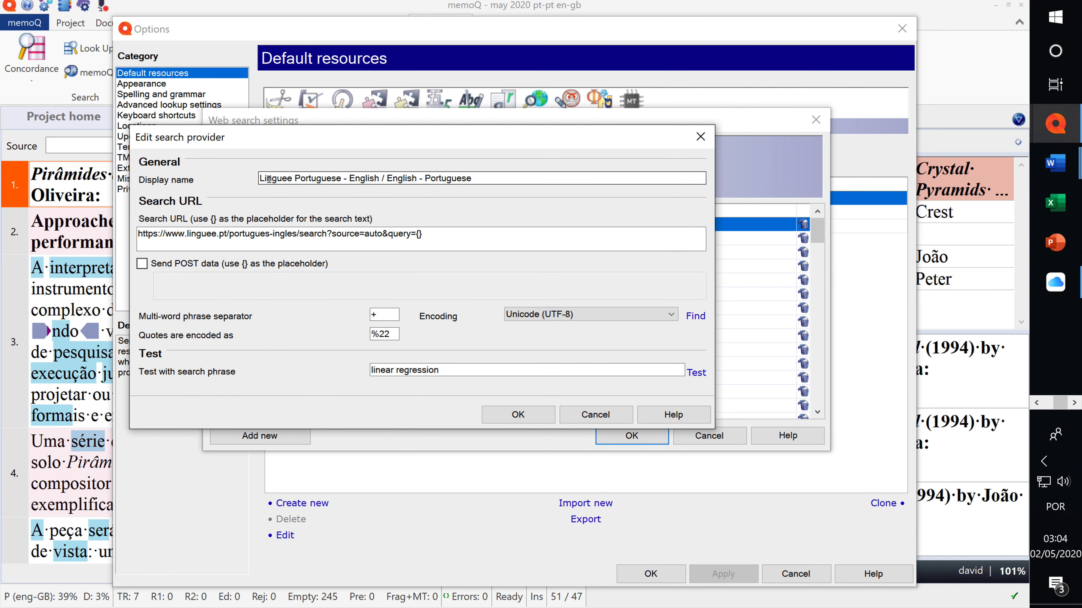
pyautogui.moveTo(266, 178); pyautogui.dragTo(515, 179)
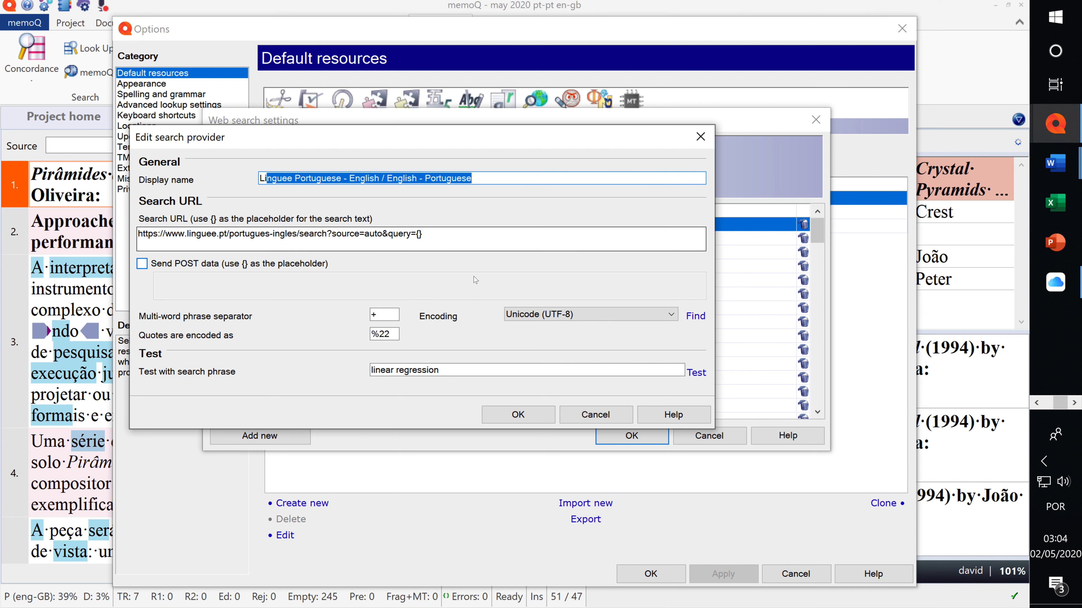
pyautogui.moveTo(431, 235); pyautogui.dragTo(145, 222)
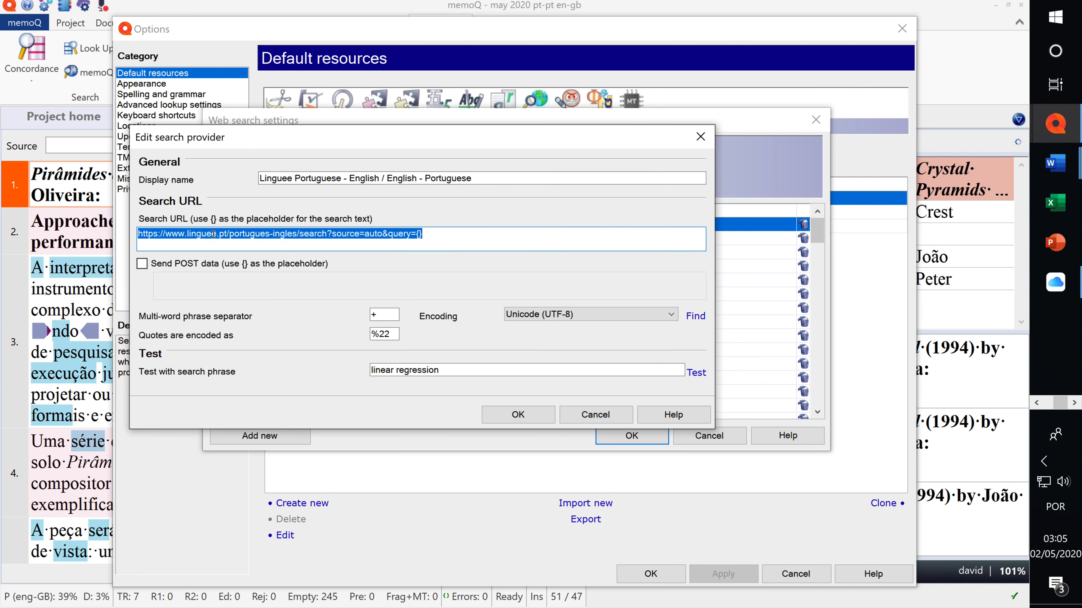
pyautogui.click(173, 247)
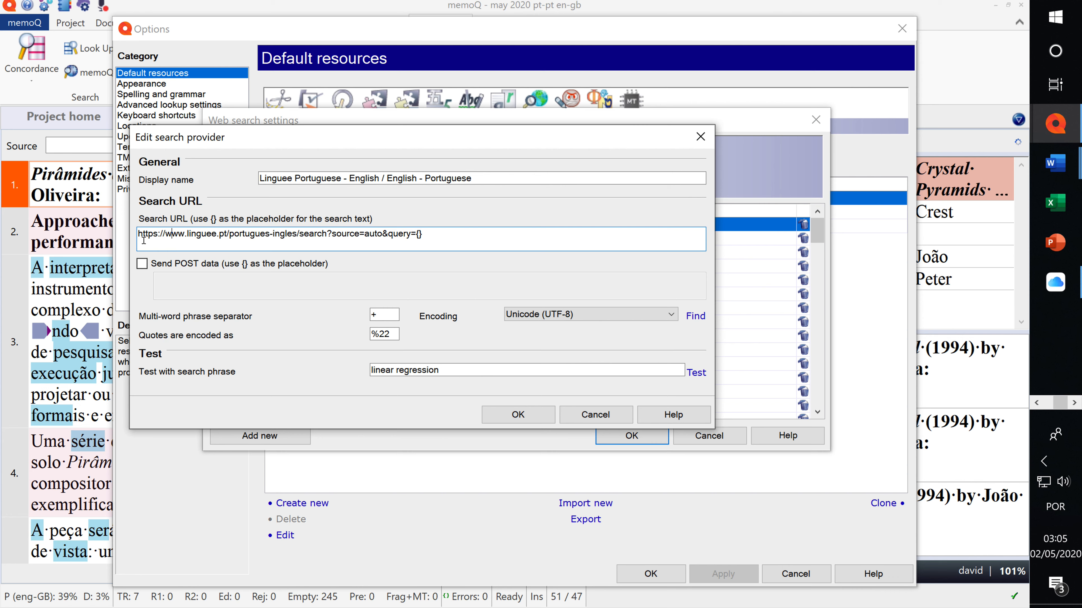
pyautogui.moveTo(137, 234); pyautogui.dragTo(447, 231)
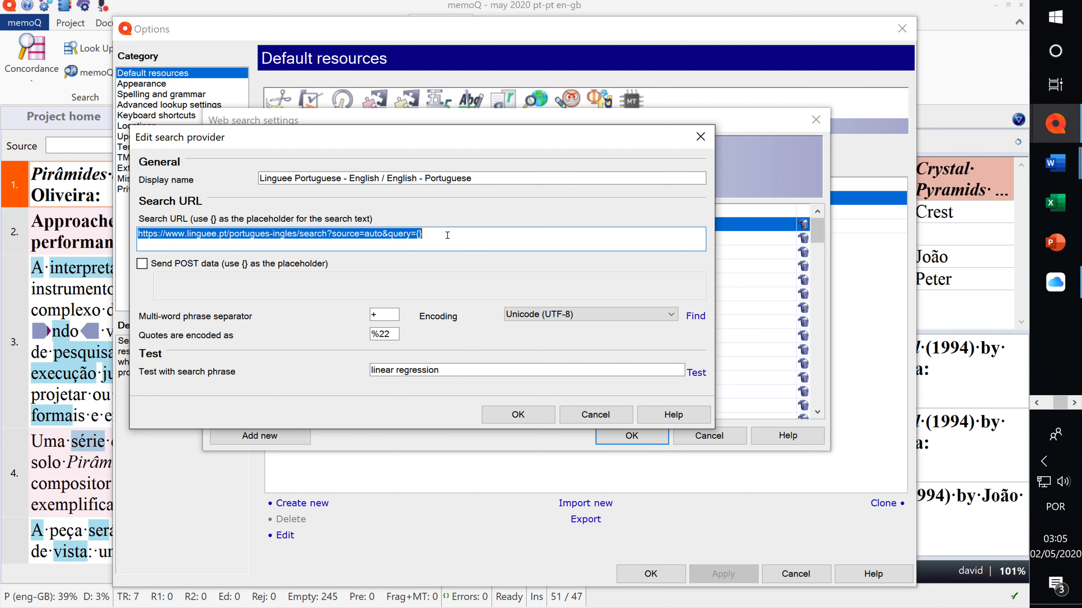
pyautogui.click(701, 144)
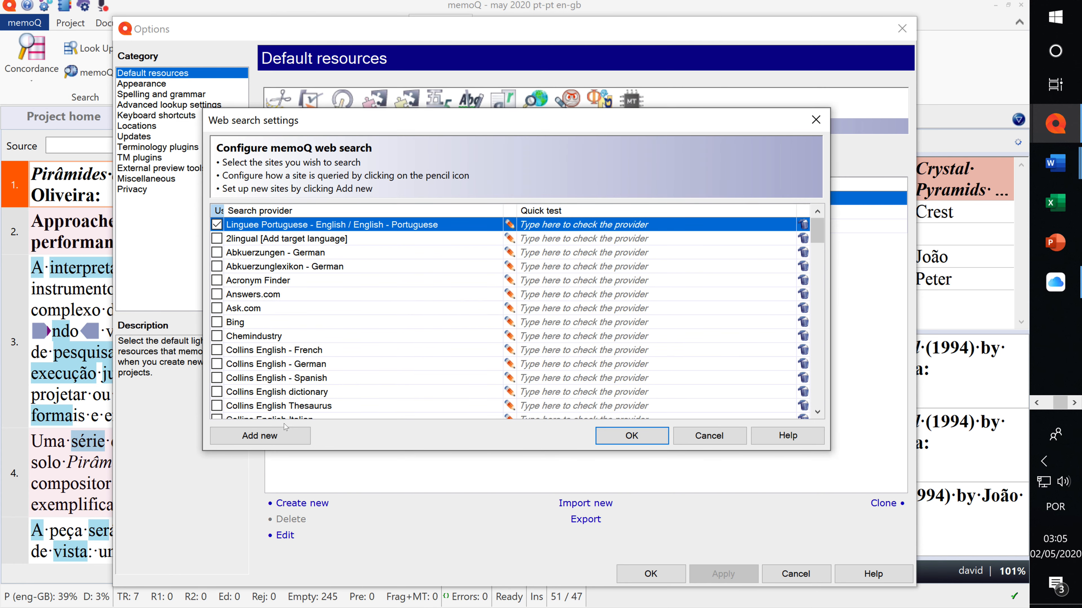
# Add a new search provider with the display name "Linguee Brazilian Portuguese - English"
pyautogui.click(278, 439)
pyautogui.click(292, 201)
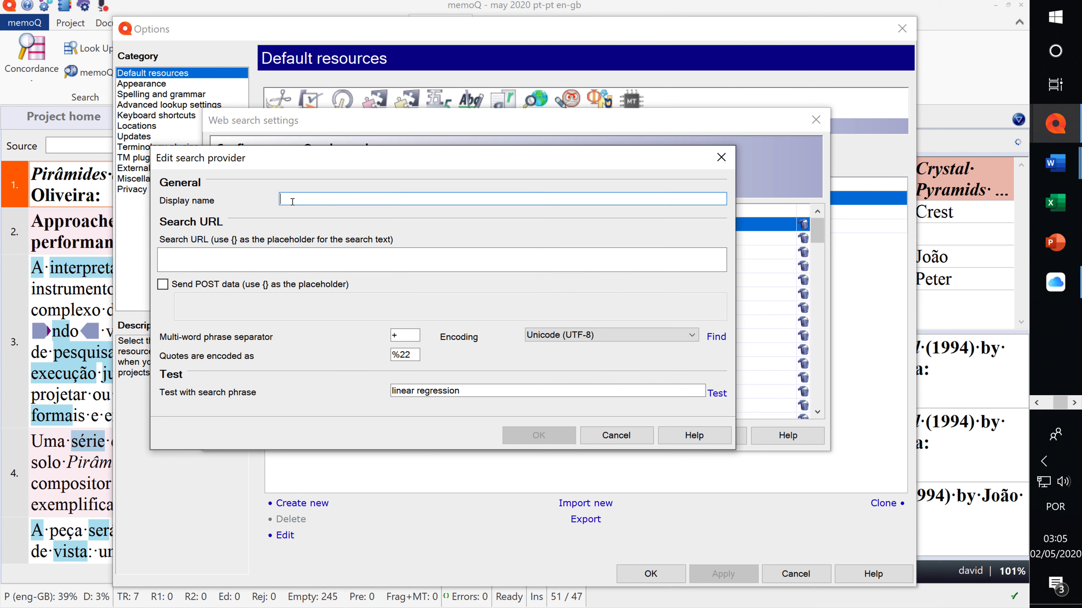
pyautogui.write('Lingu')
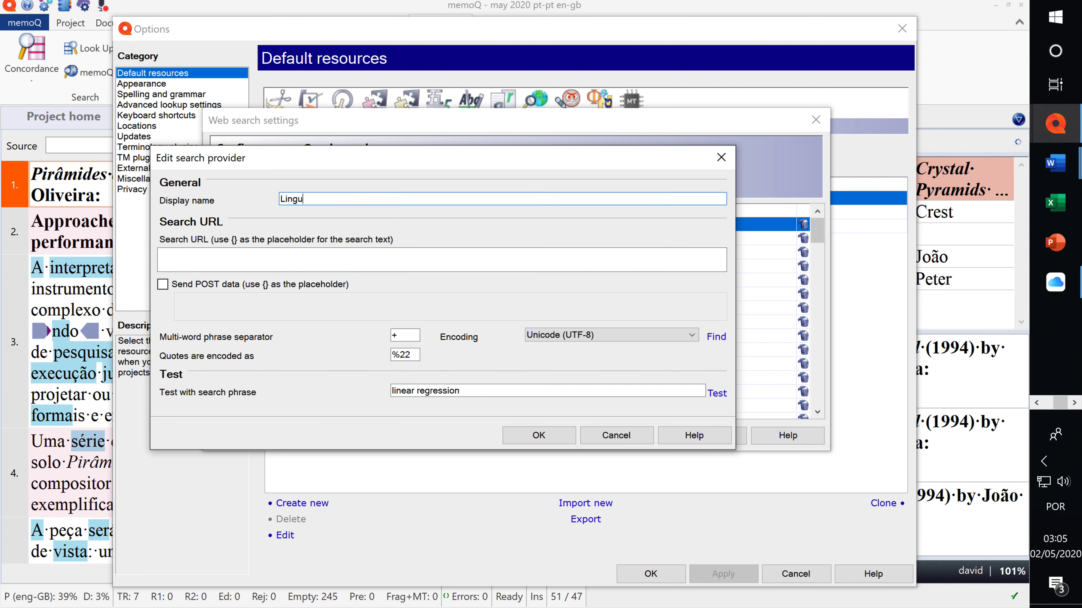
pyautogui.write('ee Brazilian Portuguese - English')
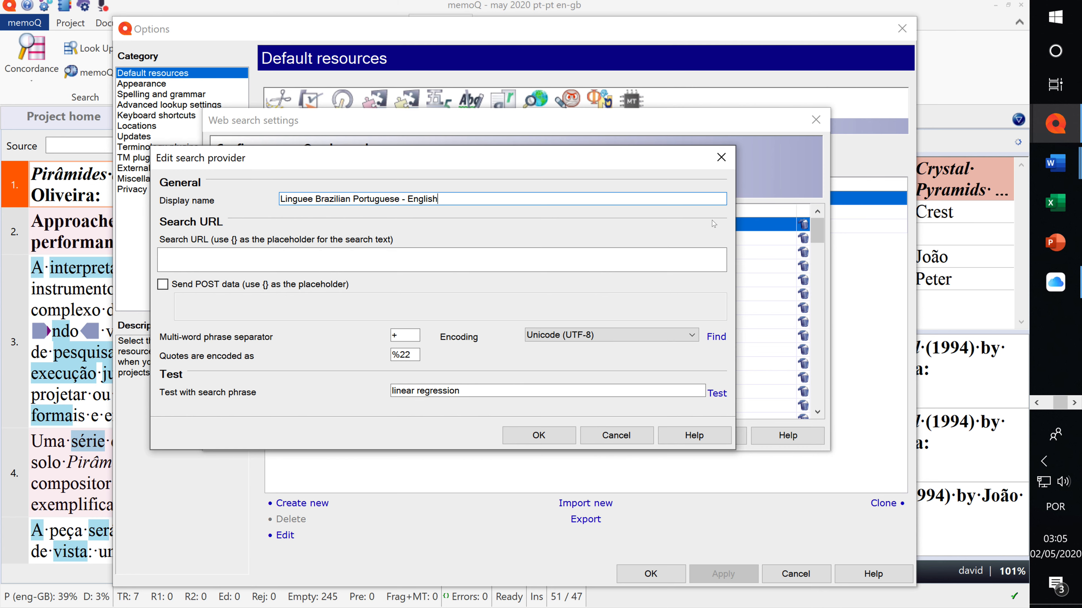
# Switch to Chrome, open linguee.com.br in a new tab and activate the site's dictionary search field
pyautogui.press('super+Tab')
pyautogui.press('super+Tab')
pyautogui.press('super+Tab')
pyautogui.press('super+Tab')
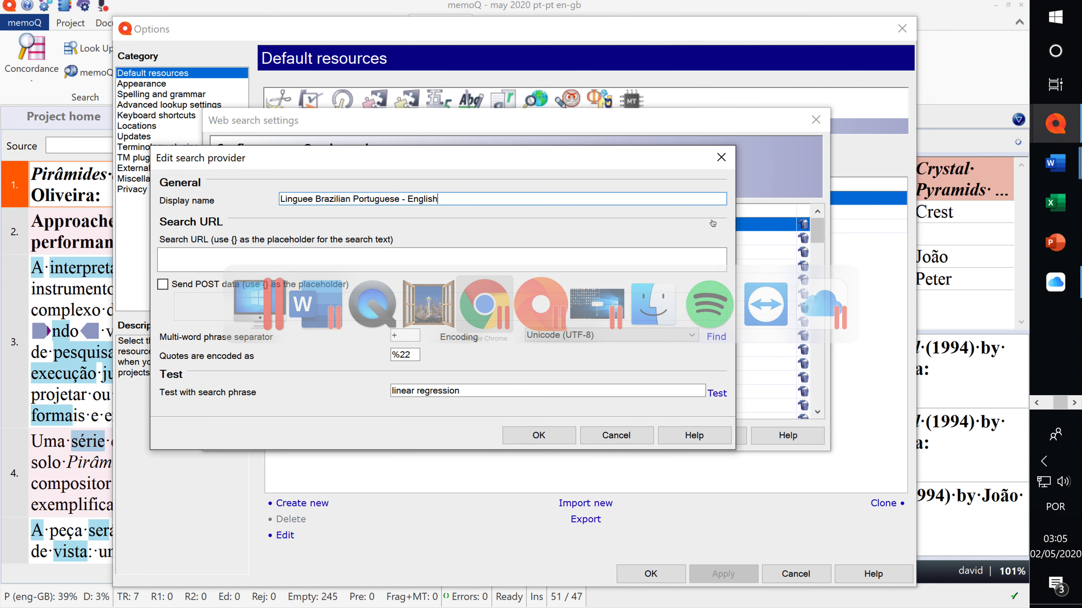
pyautogui.hotkey('ctrl', 't')
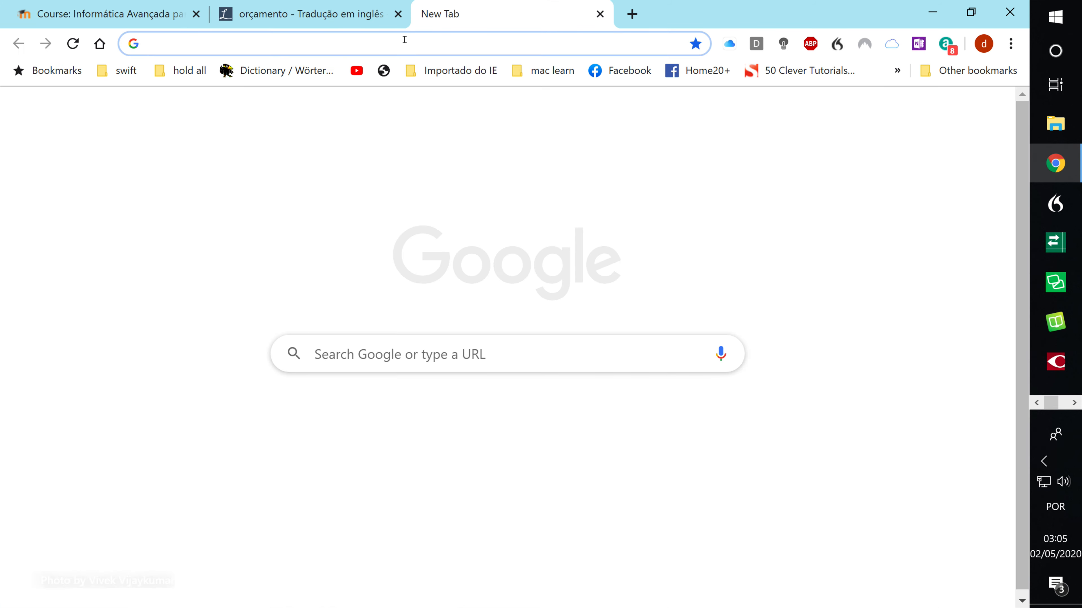
pyautogui.write('lingue')
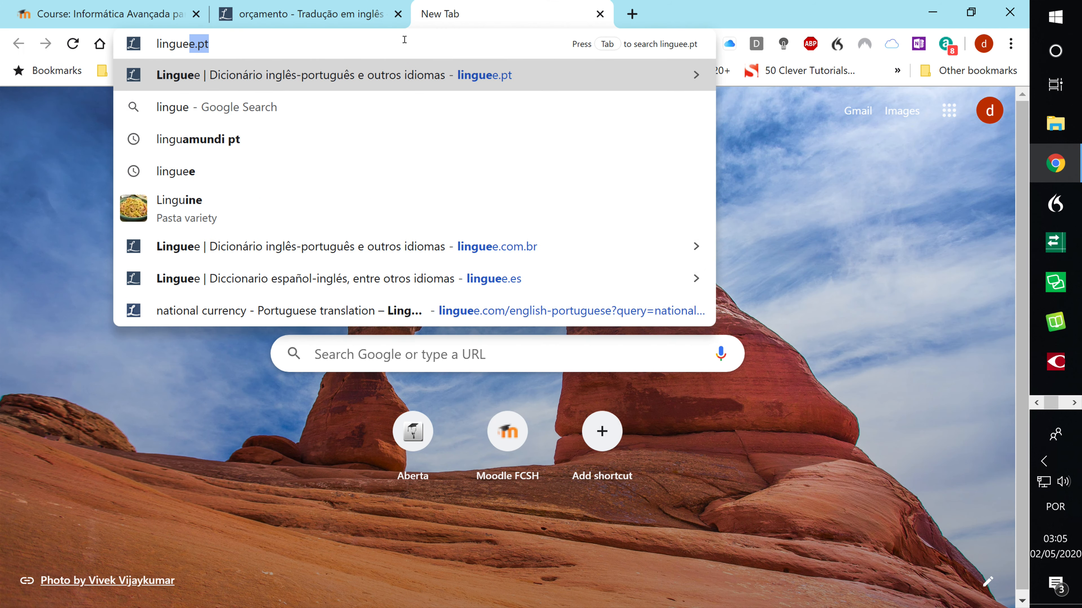
pyautogui.write('e.com.br')
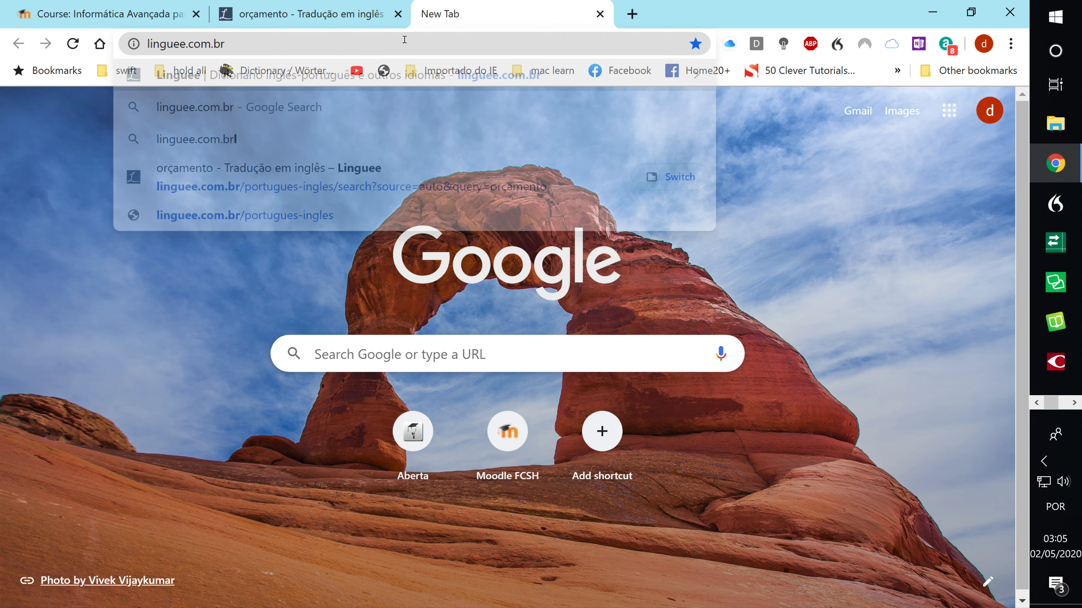
pyautogui.press('Return')
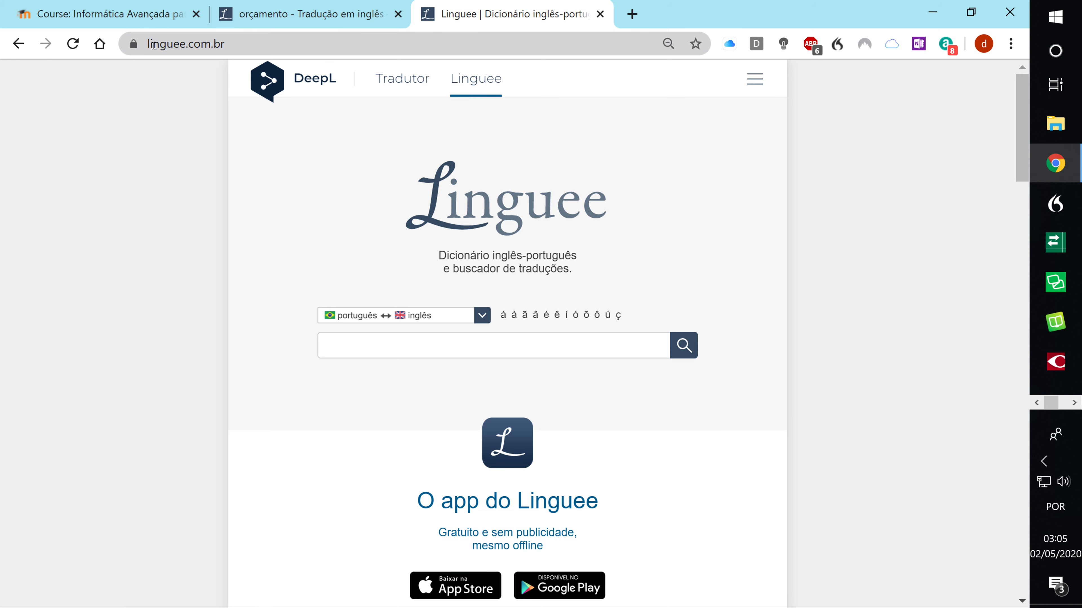
pyautogui.moveTo(147, 45); pyautogui.dragTo(228, 46)
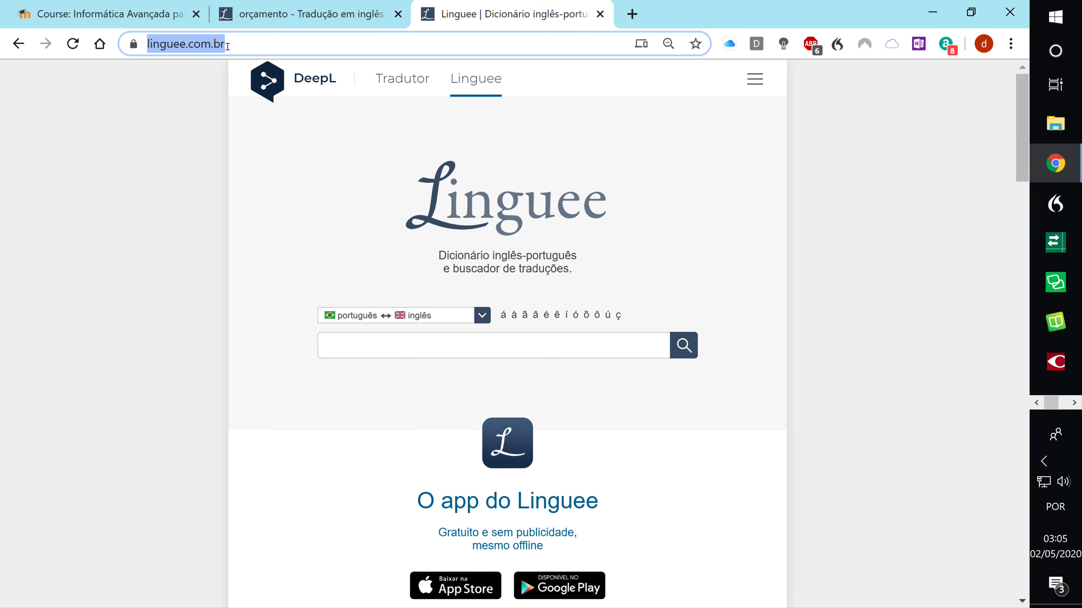
pyautogui.click(395, 341)
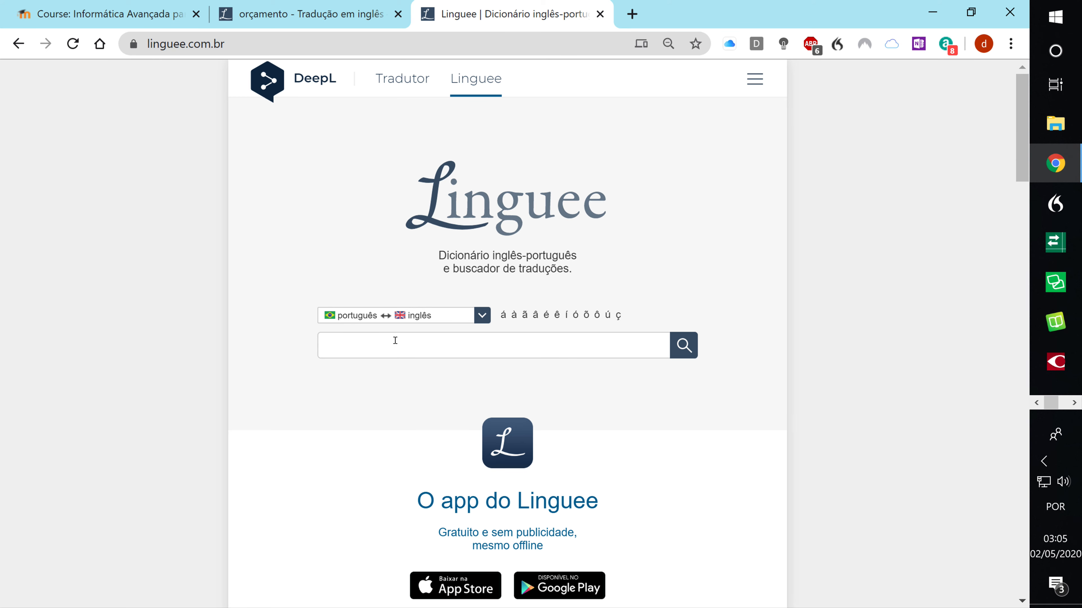
pyautogui.write('rendim')
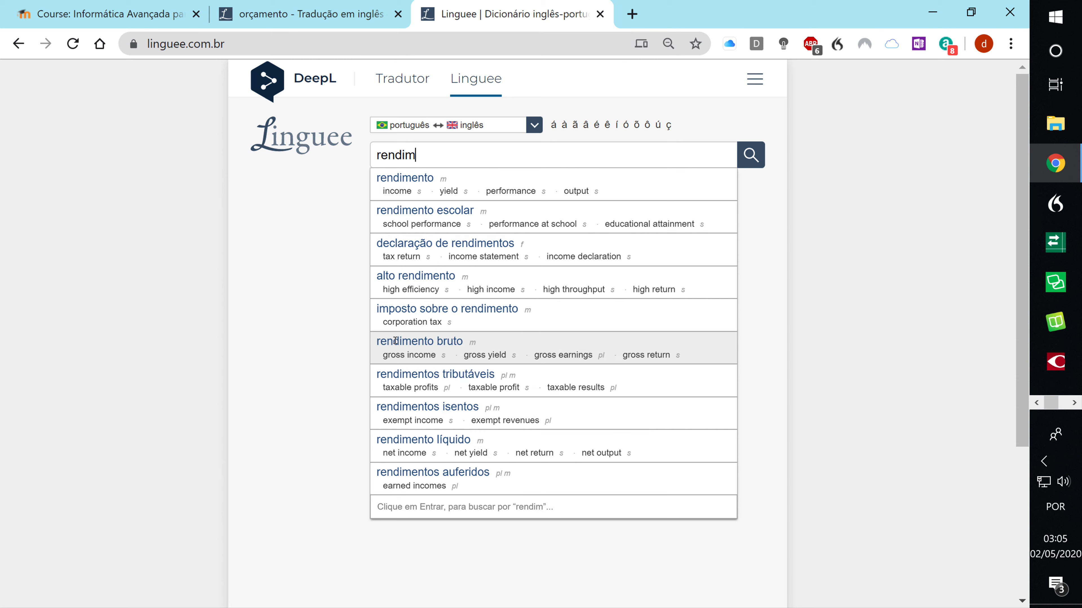
pyautogui.press('BackSpace')
pyautogui.press('BackSpace')
pyautogui.press('BackSpace')
pyautogui.press('BackSpace')
pyautogui.press('BackSpace')
pyautogui.press('BackSpace')
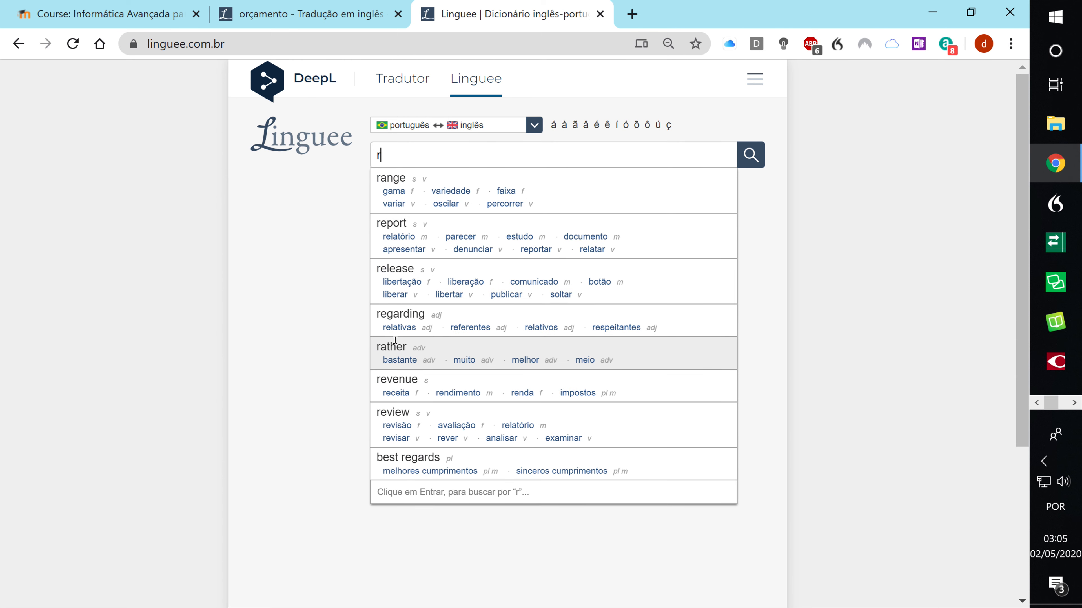
# Search Linguee's Portuguese-English dictionary for "orçamento" and look through the results
pyautogui.write('orça')
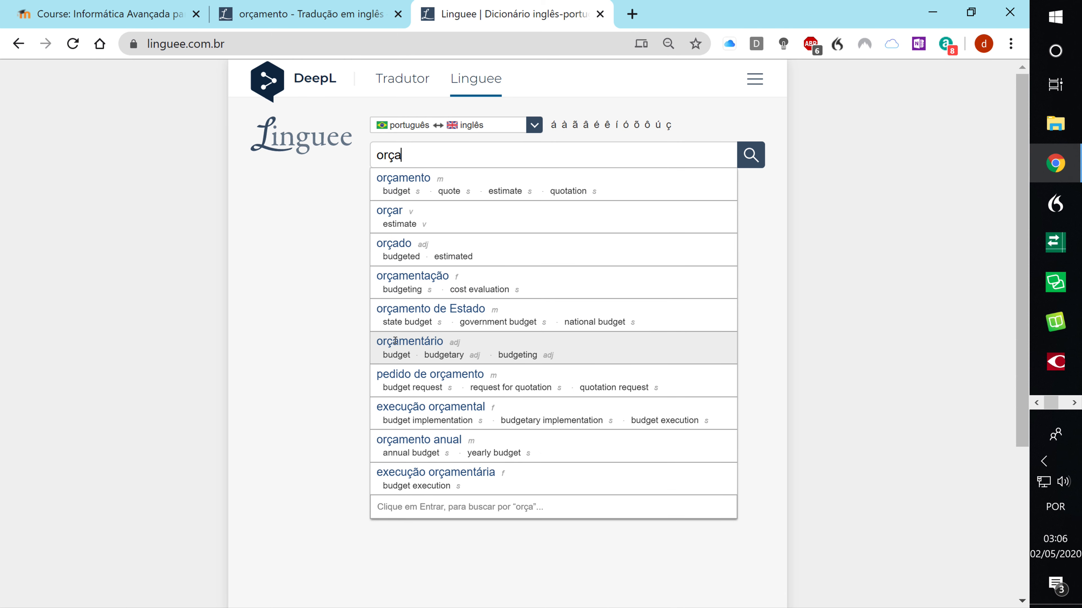
pyautogui.write('mento')
pyautogui.press('Return')
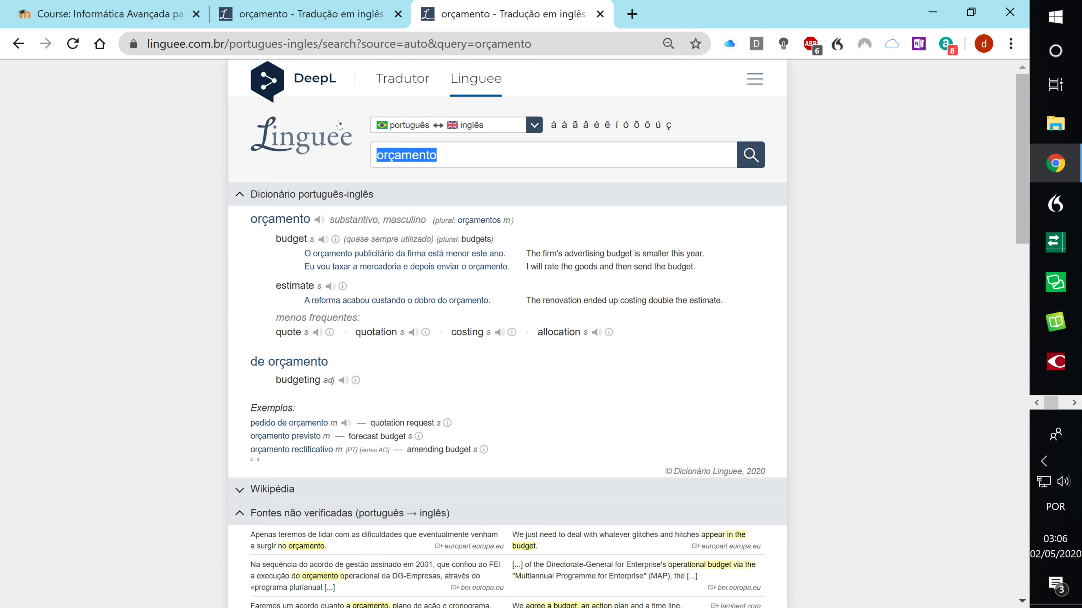
pyautogui.scroll(-20, 392, 373)
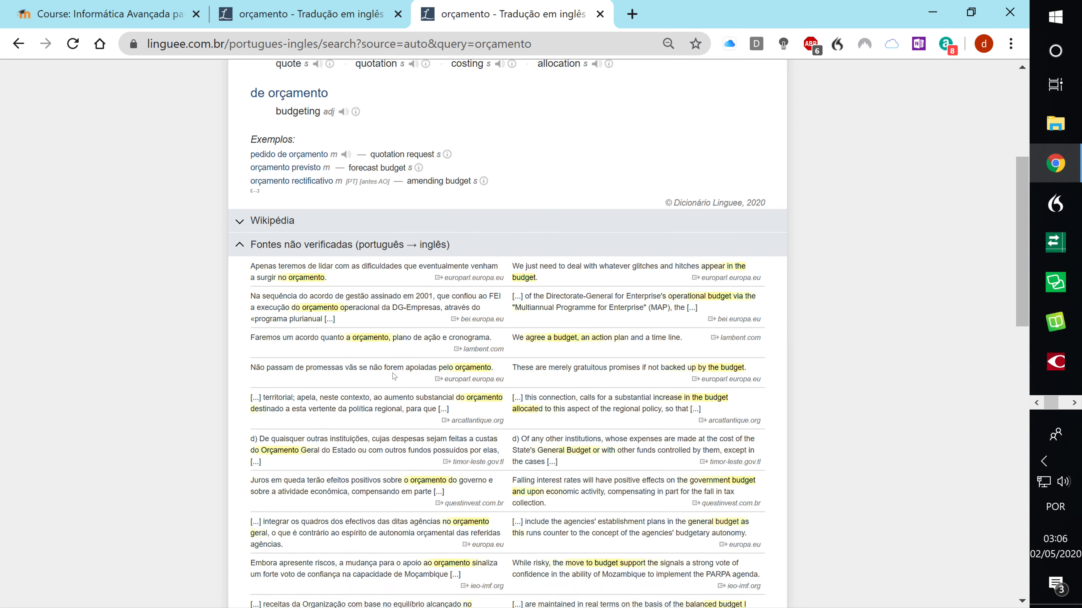
pyautogui.scroll(20, 392, 375)
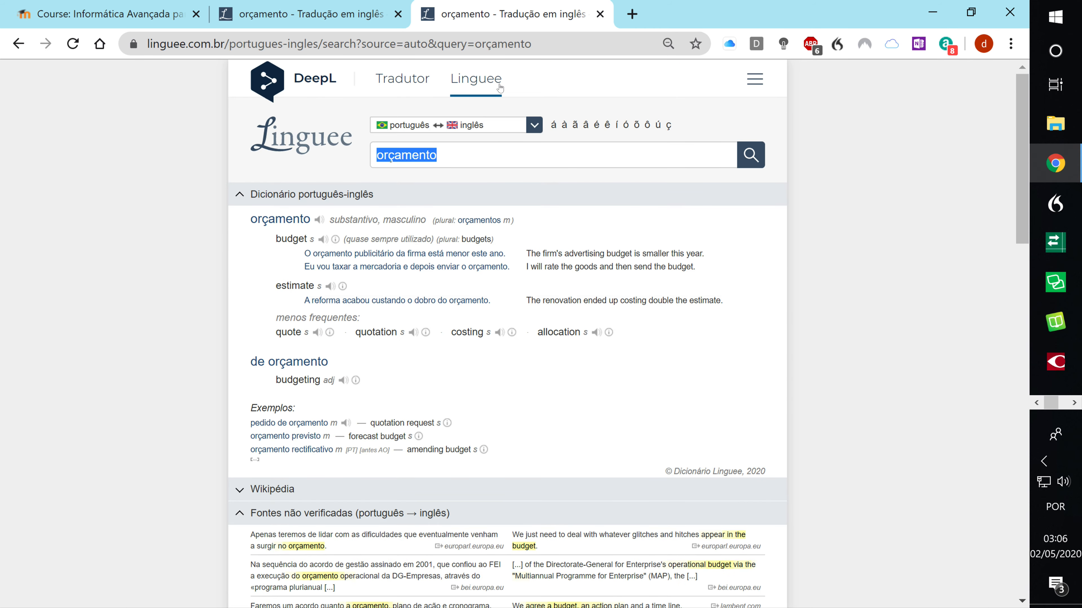
# Compare the address of the Linguee start page with the results page's, and highlight the search term "orçamento" in the results address
pyautogui.click(539, 43)
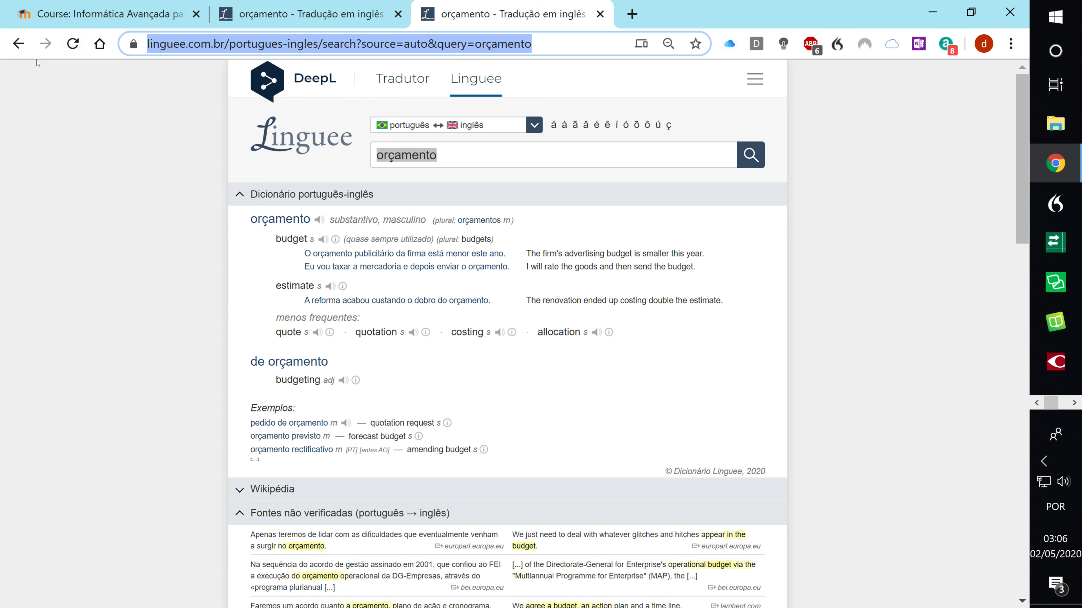
pyautogui.click(18, 44)
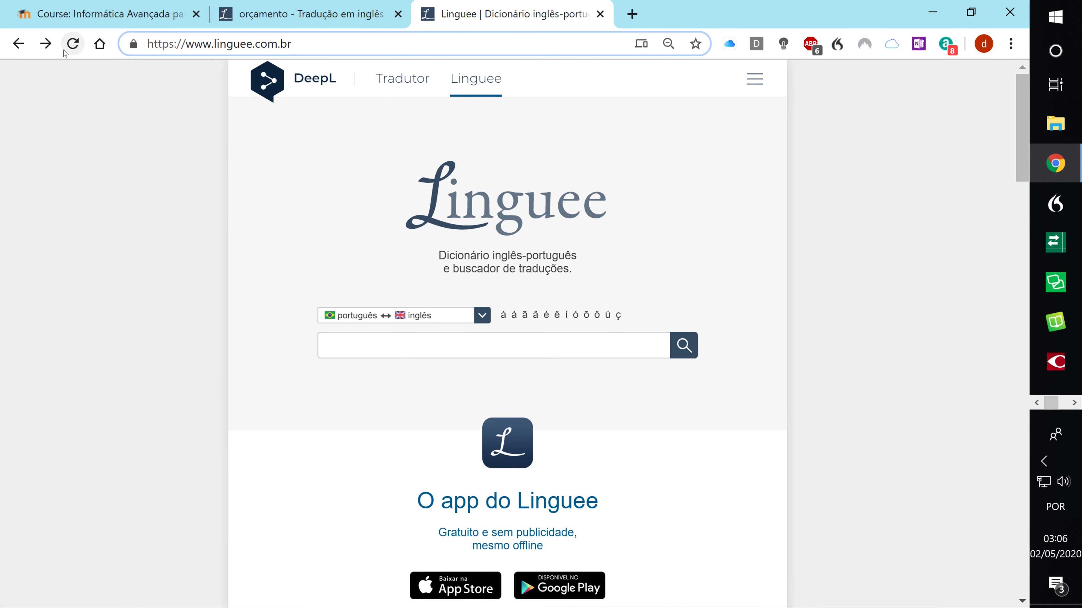
pyautogui.click(46, 44)
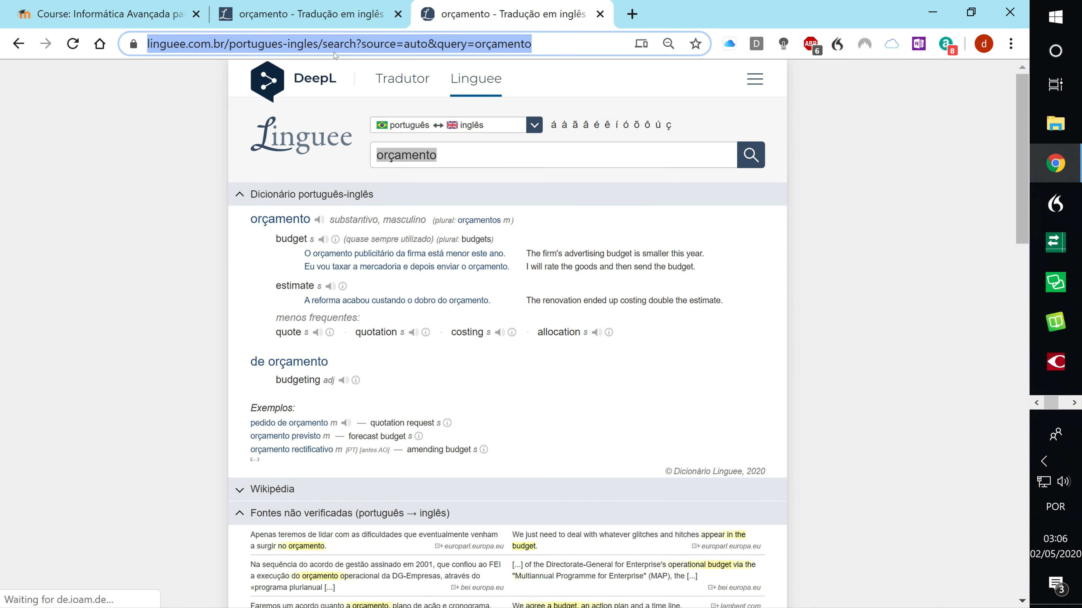
pyautogui.click(334, 51)
pyautogui.moveTo(297, 42); pyautogui.dragTo(598, 45)
pyautogui.click(564, 45)
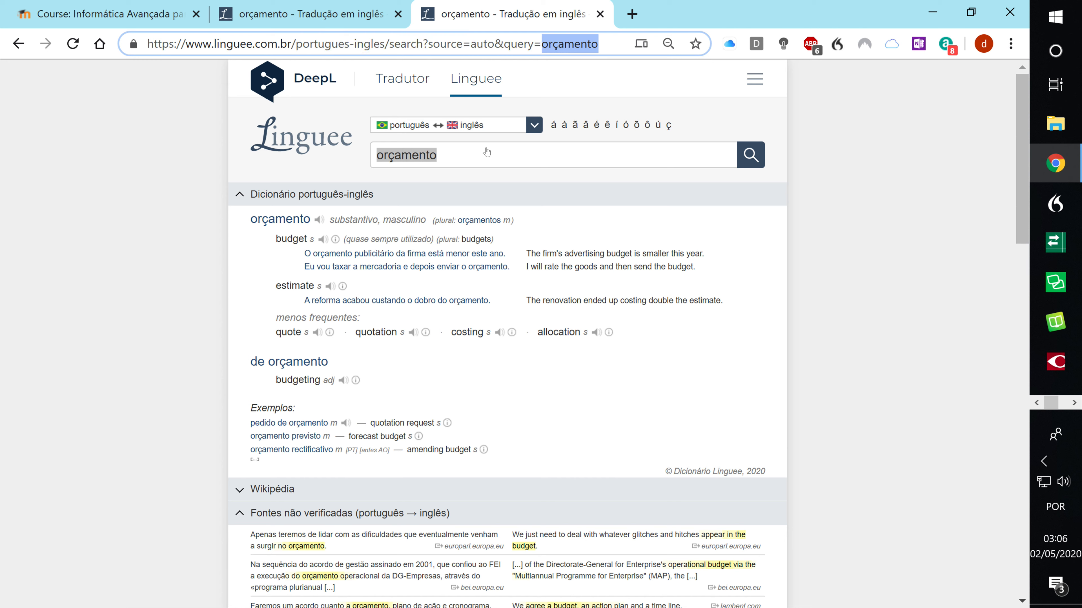
# Copy the full Linguee results address from Chrome and paste it as the new provider's search URL in memoQ
pyautogui.click(618, 45)
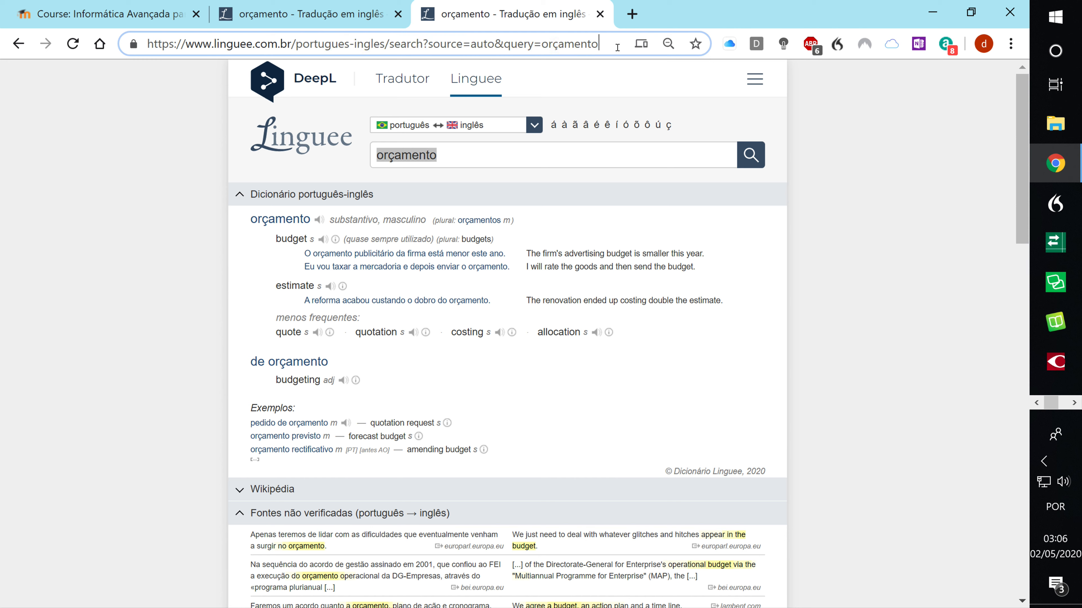
pyautogui.moveTo(597, 45); pyautogui.dragTo(108, 48)
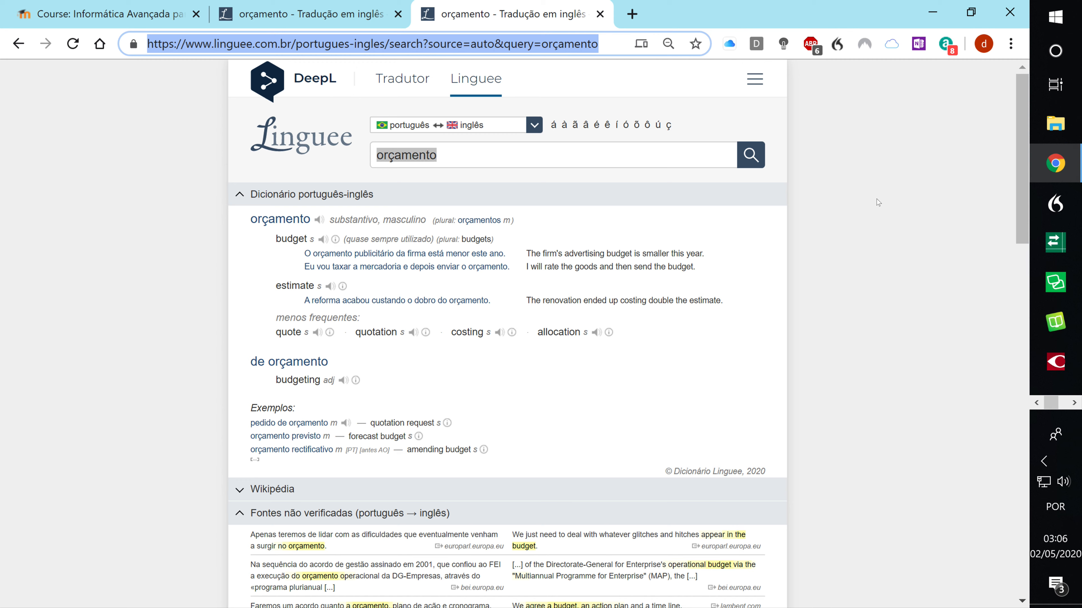
pyautogui.press('super+Tab')
pyautogui.press('super+Tab')
pyautogui.press('super+Tab')
pyautogui.press('super+Tab')
pyautogui.press('super+Tab')
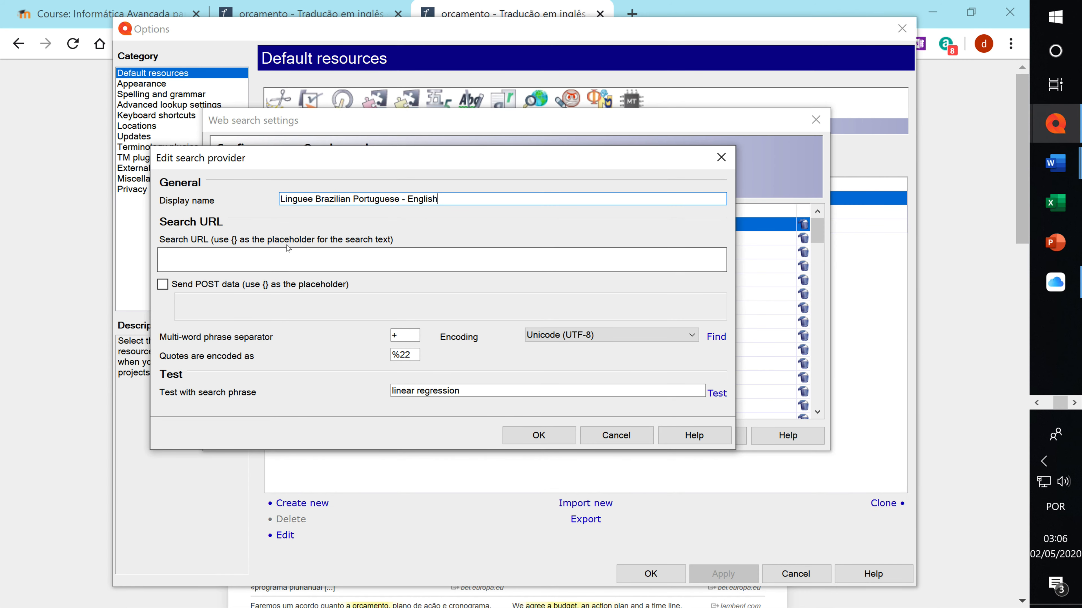
pyautogui.click(285, 260)
pyautogui.write('https://www.linguee.com.br/portugues-ingles/search?source=auto&query=or%C3%A7amento')
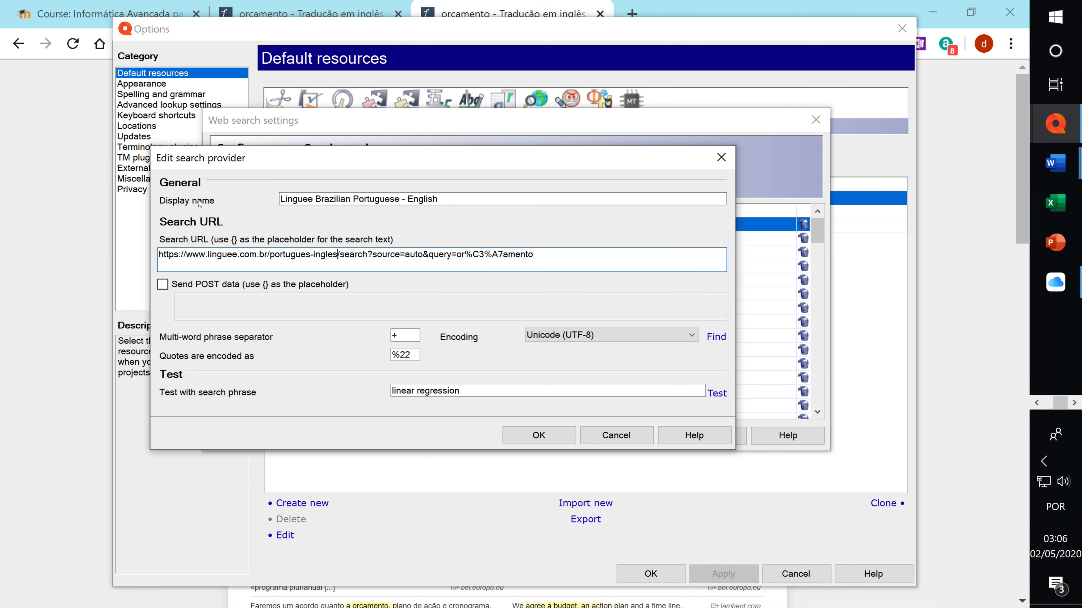
# Replace the encoded search term at the end of the search URL with the placeholder {}
pyautogui.moveTo(284, 199); pyautogui.dragTo(441, 199)
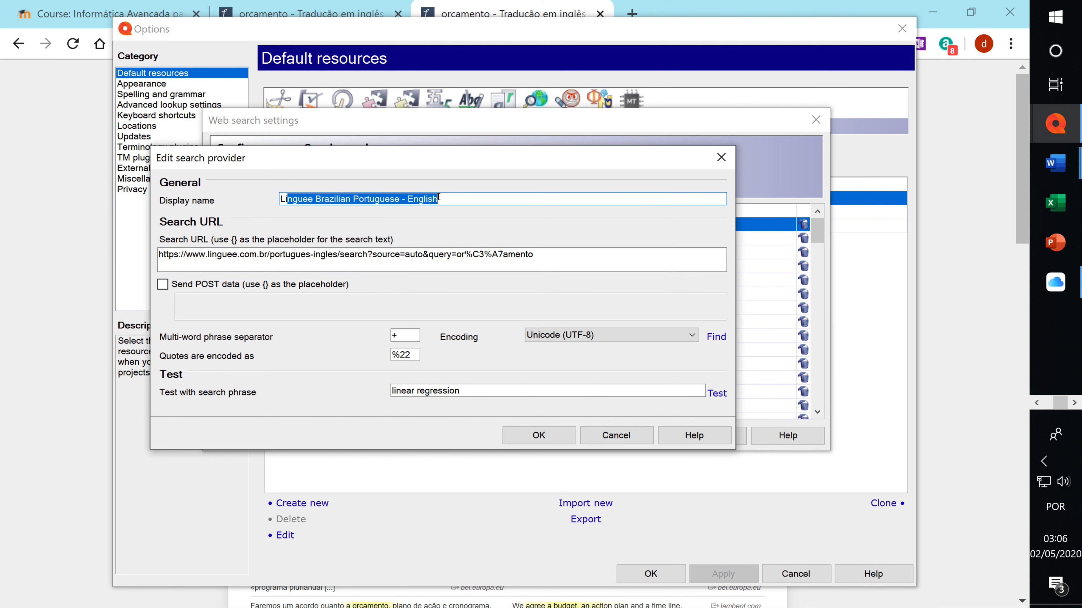
pyautogui.click(188, 254)
pyautogui.moveTo(188, 254); pyautogui.dragTo(563, 259)
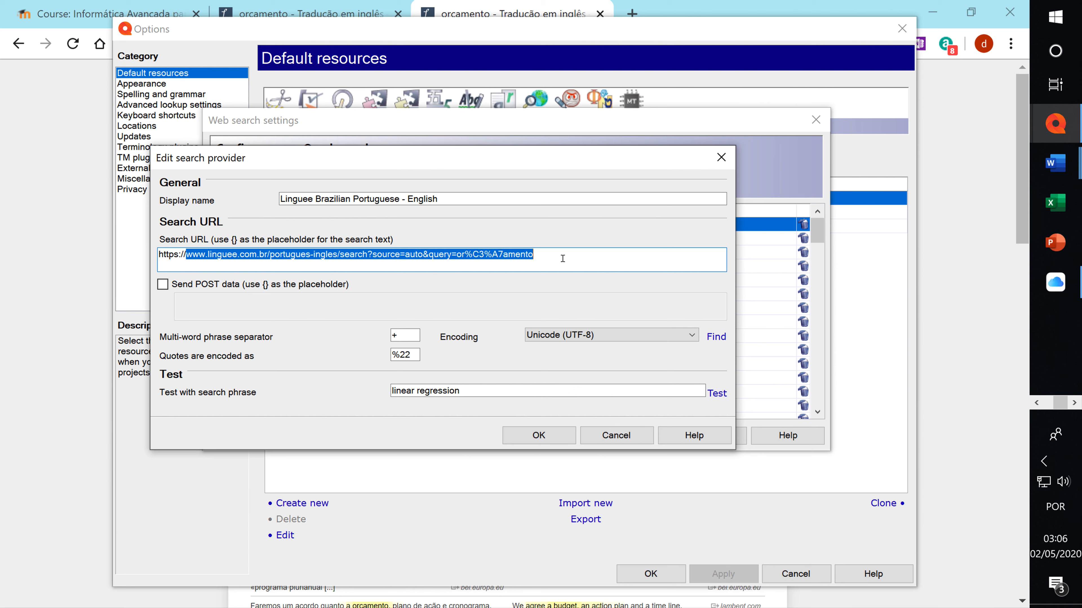
pyautogui.click(524, 268)
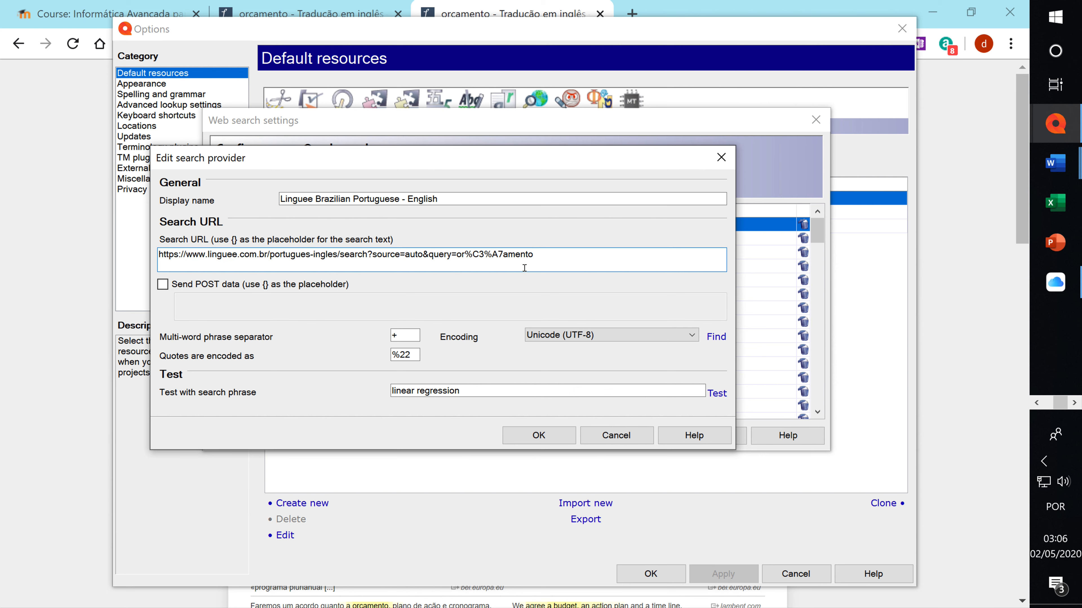
pyautogui.click(483, 257)
pyautogui.moveTo(457, 255); pyautogui.dragTo(532, 255)
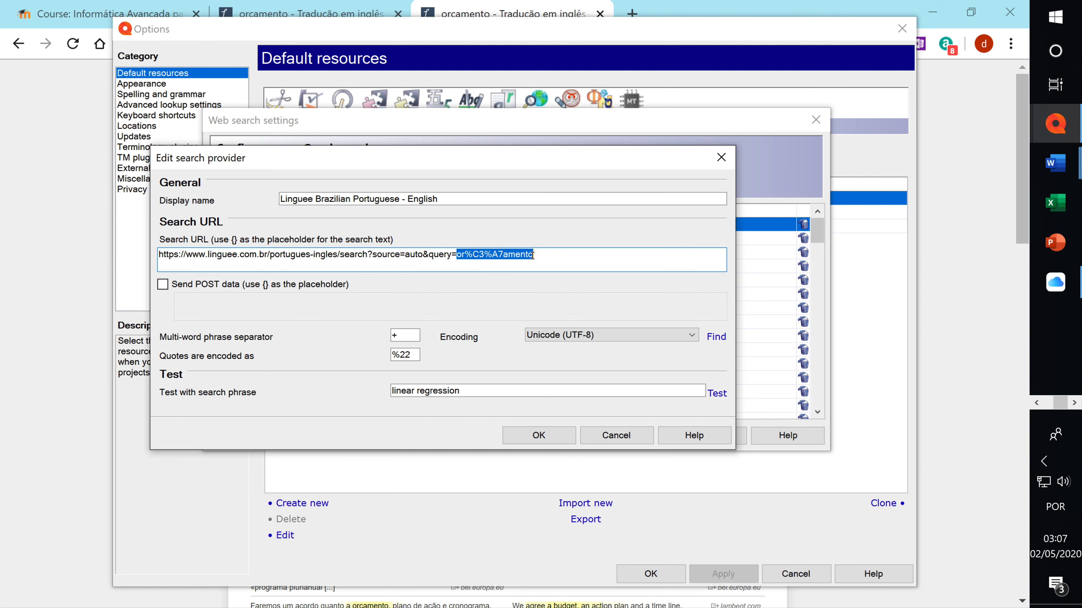
pyautogui.press('BackSpace')
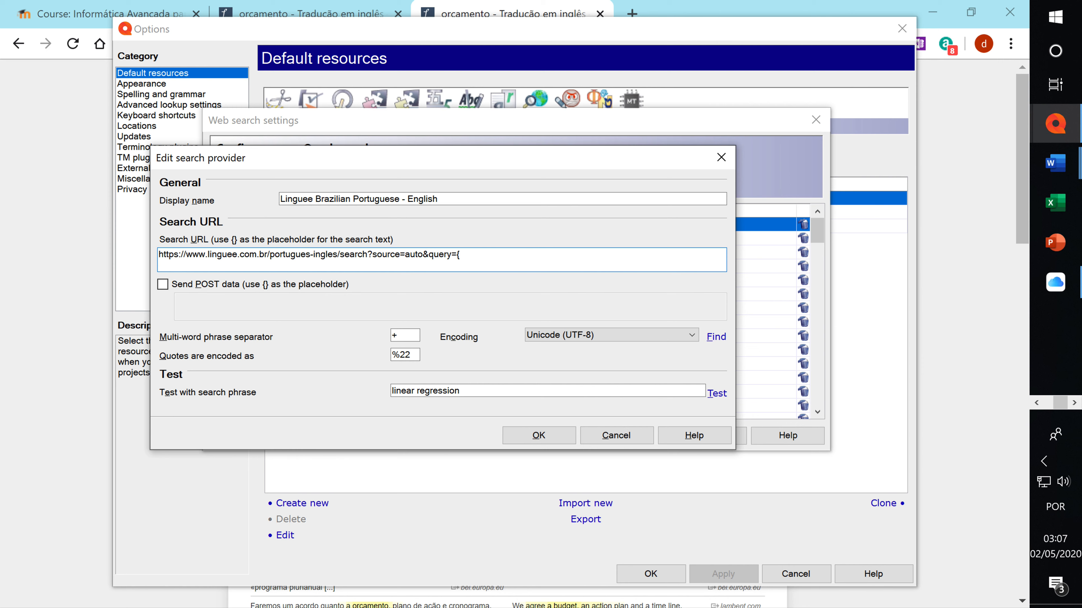
pyautogui.write('}')
pyautogui.press('BackSpace')
pyautogui.press('BackSpace')
pyautogui.write('{')
pyautogui.write('}')
pyautogui.moveTo(161, 255); pyautogui.dragTo(467, 259)
pyautogui.click(473, 258)
# Test the provider with the search phrase "rendimento", look through the preview results and close the preview
pyautogui.moveTo(481, 391); pyautogui.dragTo(381, 393)
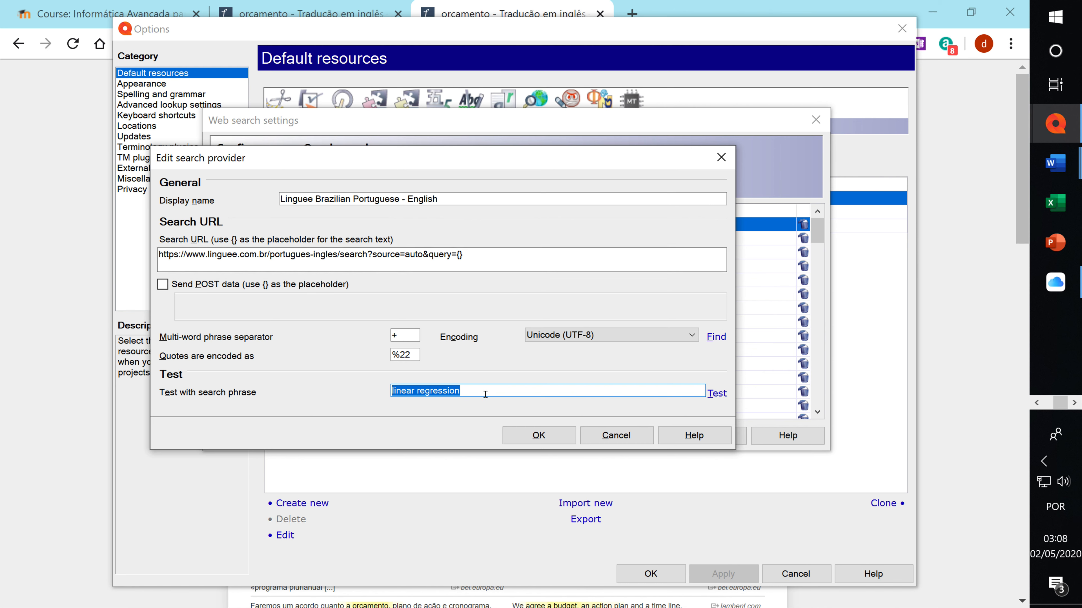
pyautogui.write('rendim')
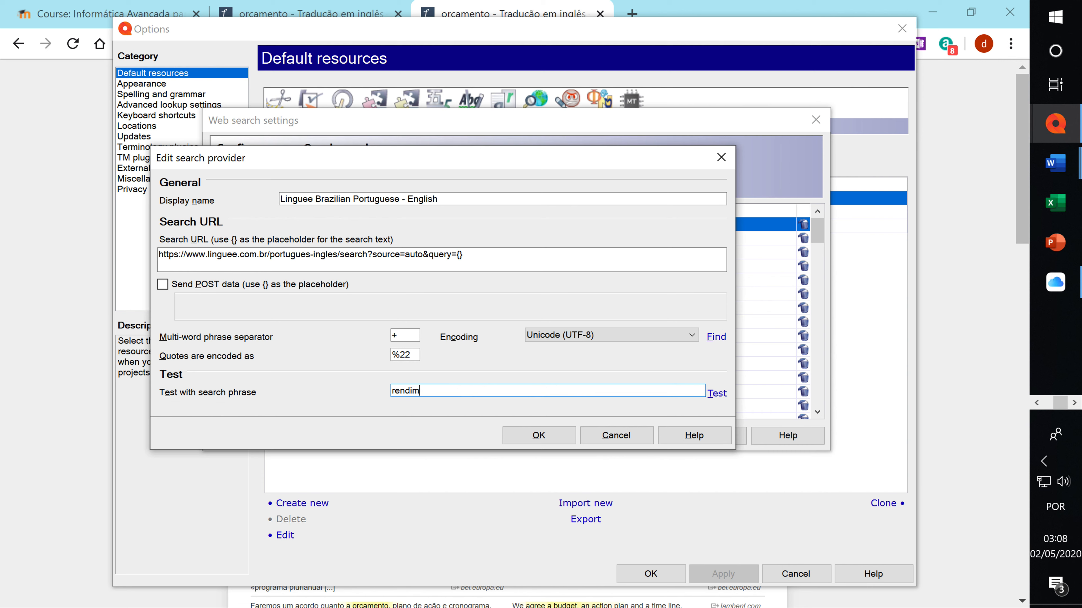
pyautogui.write('ento')
pyautogui.click(718, 397)
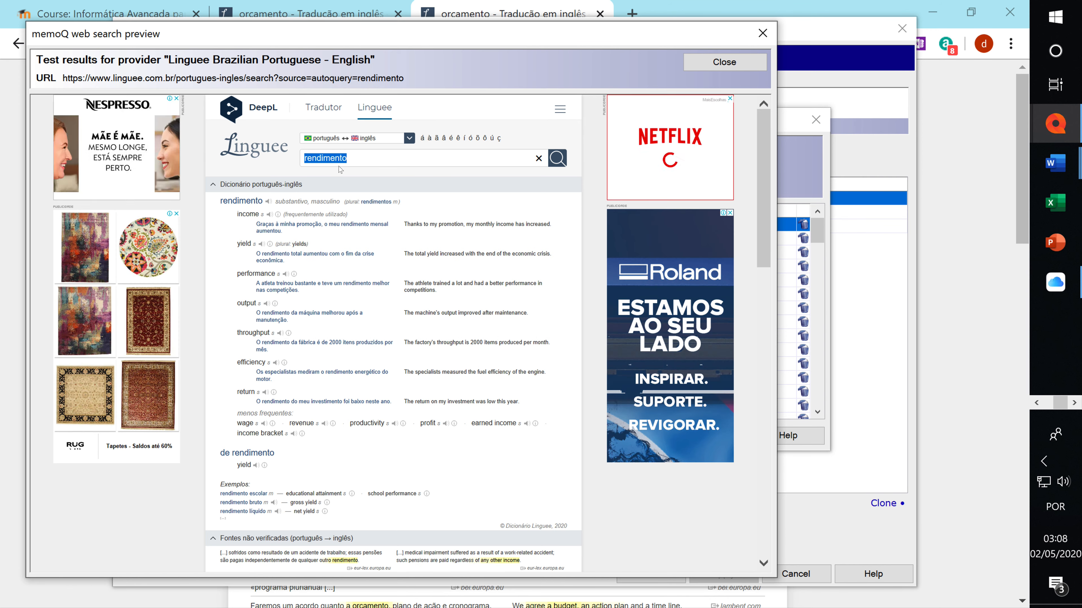
pyautogui.scroll(-10, 295, 505)
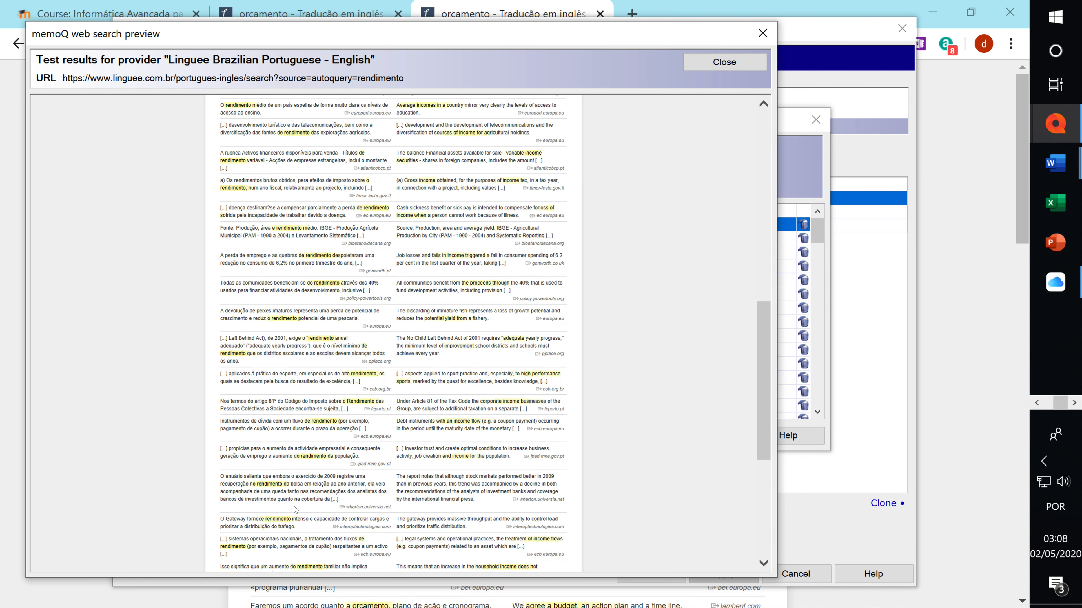
pyautogui.scroll(10, 296, 505)
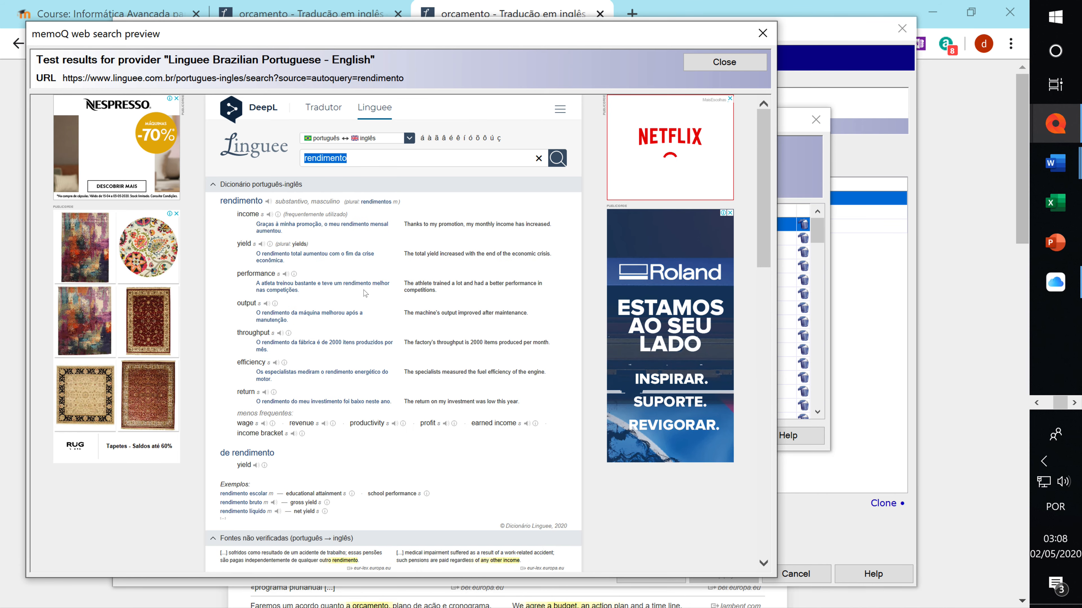
pyautogui.click(769, 37)
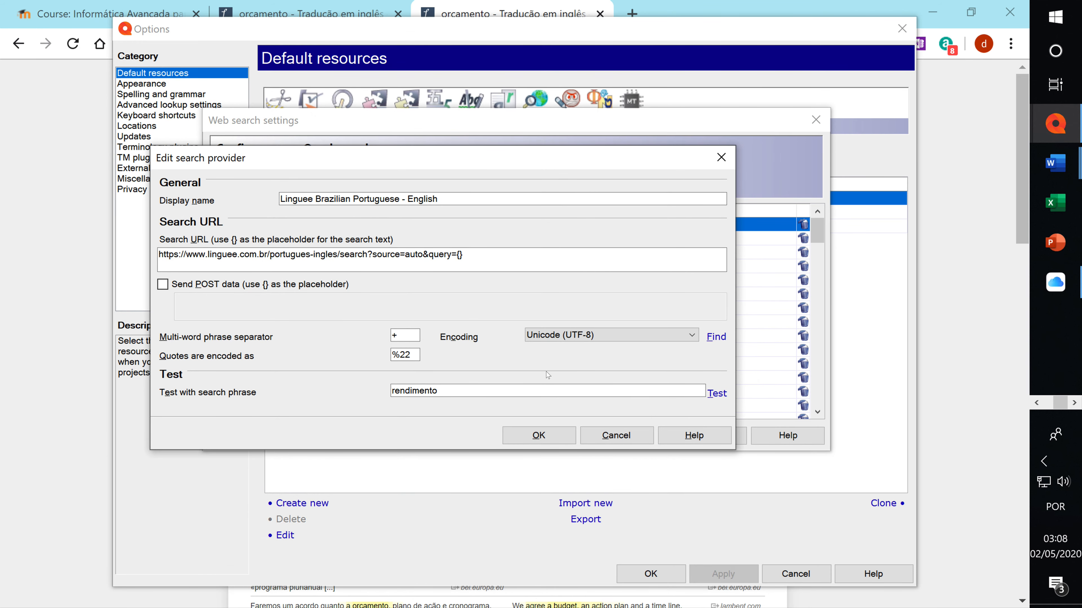
# Save the new provider, enable Linguee Brazilian Portuguese - English in the search provider list and confirm the settings and options
pyautogui.click(525, 440)
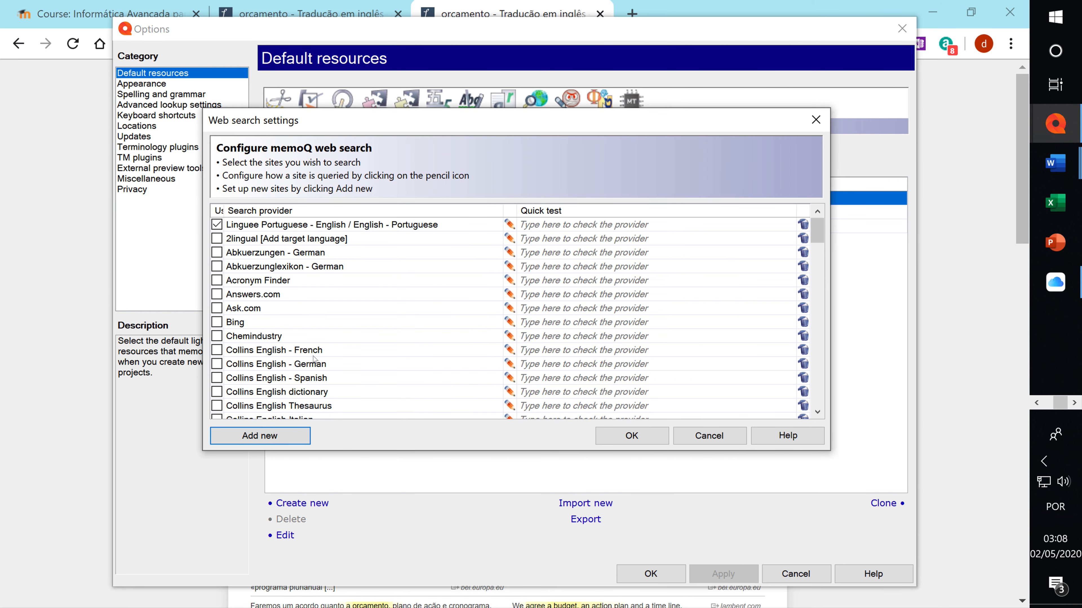
pyautogui.scroll(-5, 295, 342)
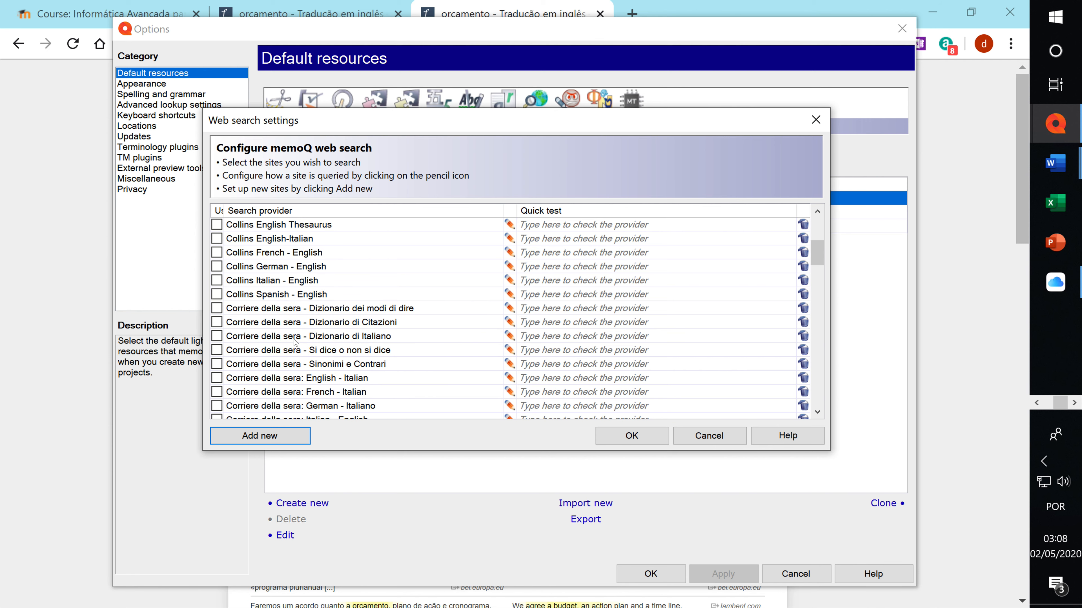
pyautogui.scroll(-10, 296, 341)
pyautogui.scroll(-8, 296, 341)
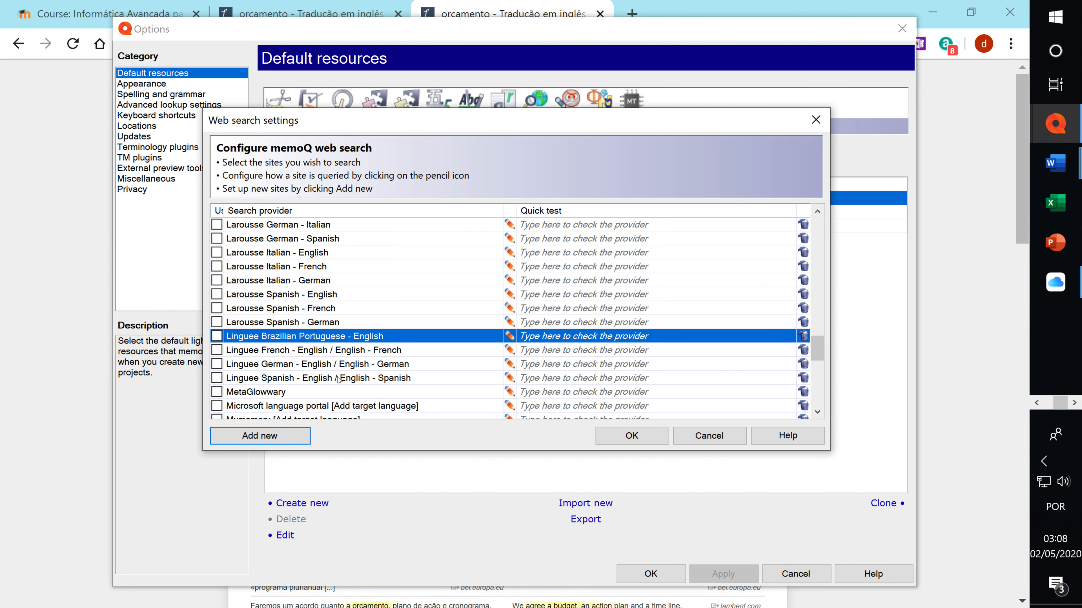
pyautogui.click(218, 336)
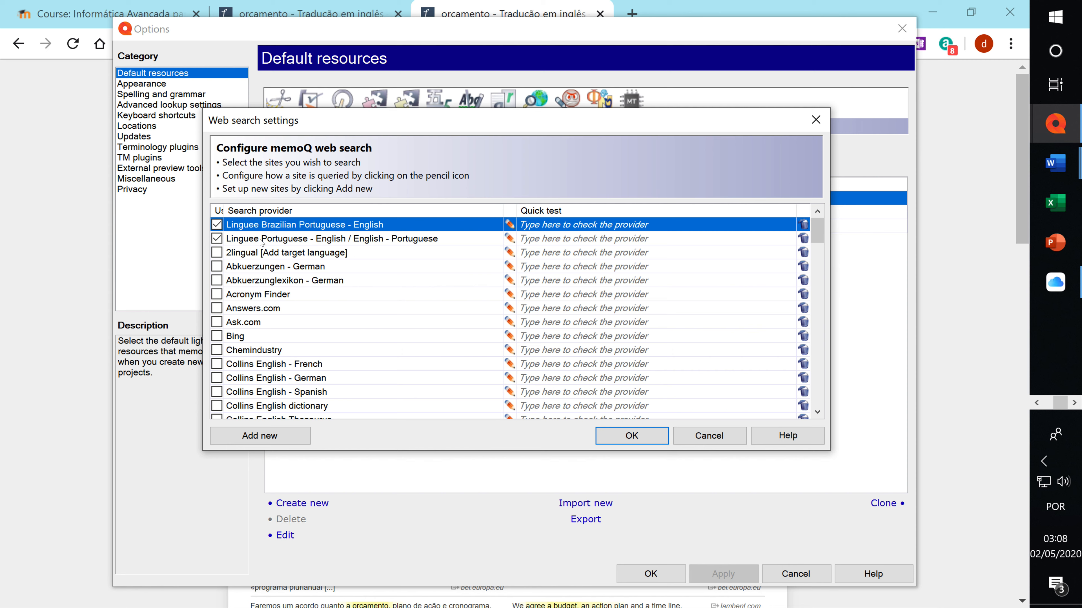
pyautogui.click(607, 439)
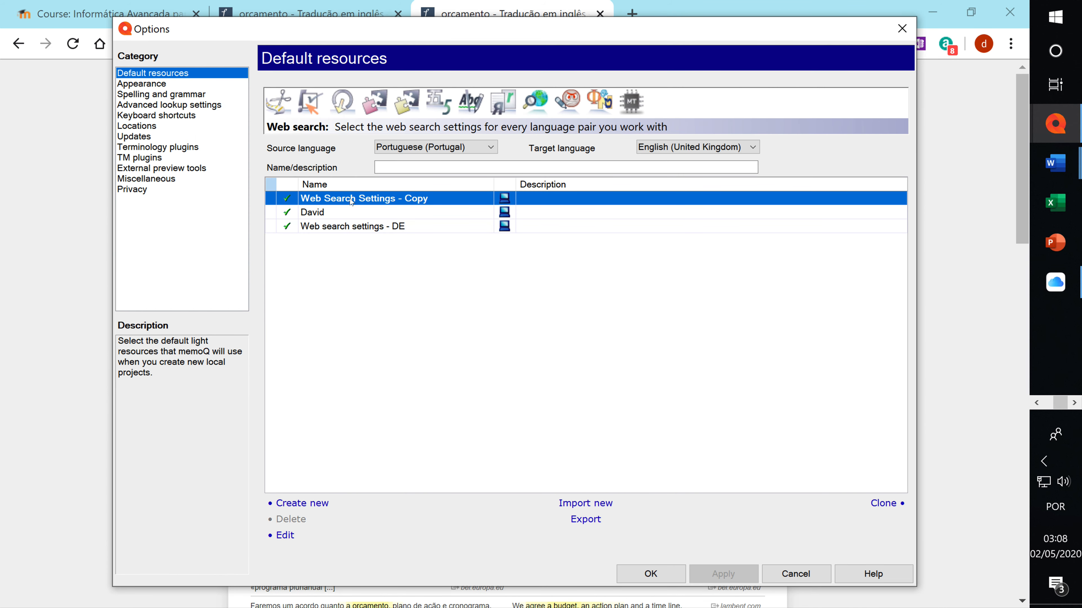
pyautogui.click(684, 576)
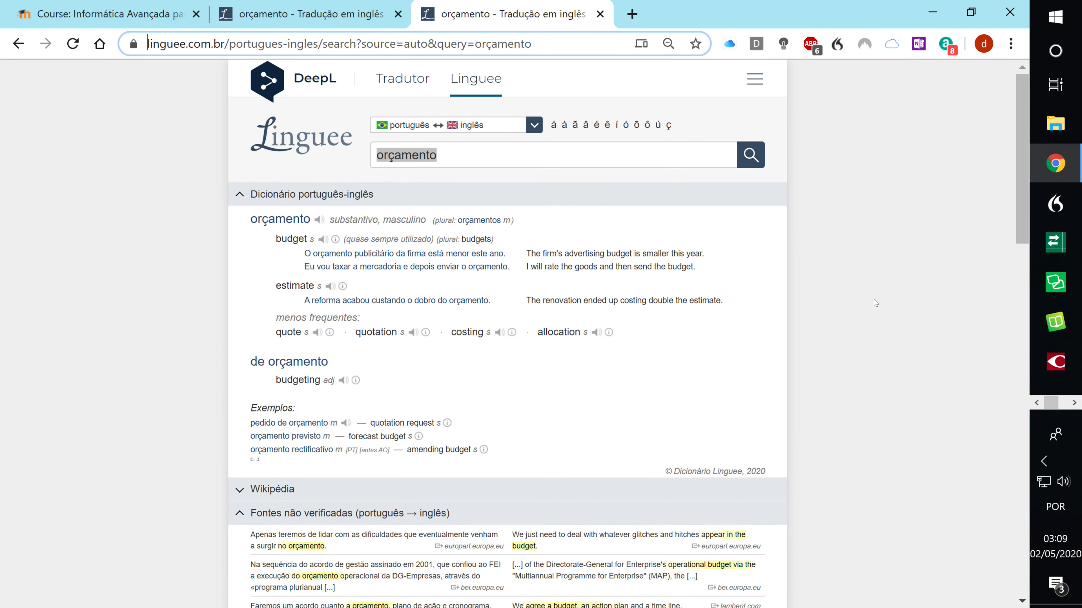
# Return to the memoQ document, run a web search for "transmitir" from segment 3 and view the results of both Linguee providers
pyautogui.hotkey('alt', 'Tab')
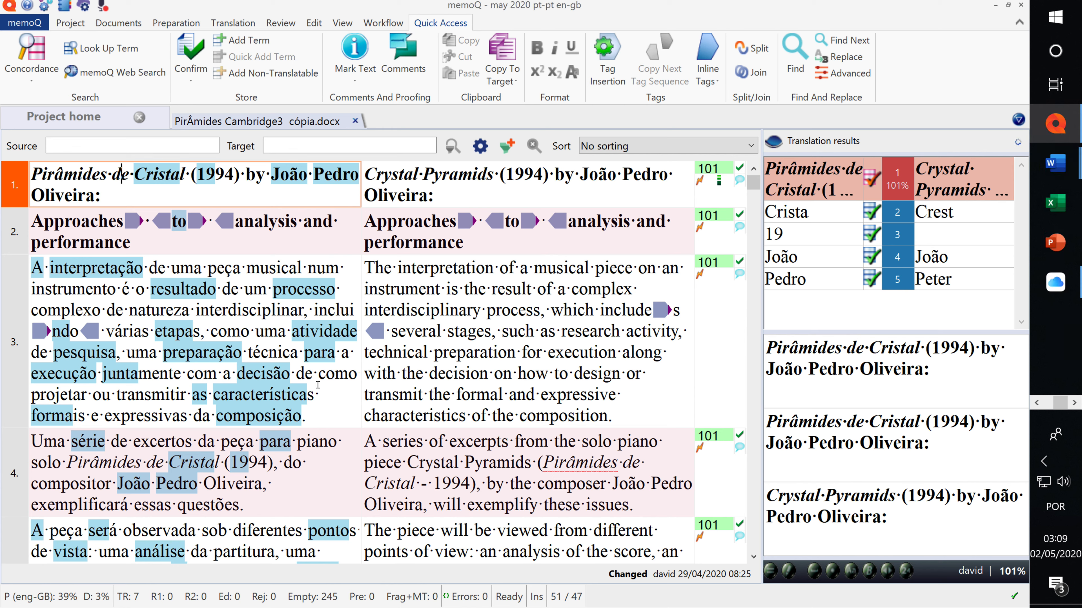
pyautogui.click(320, 394)
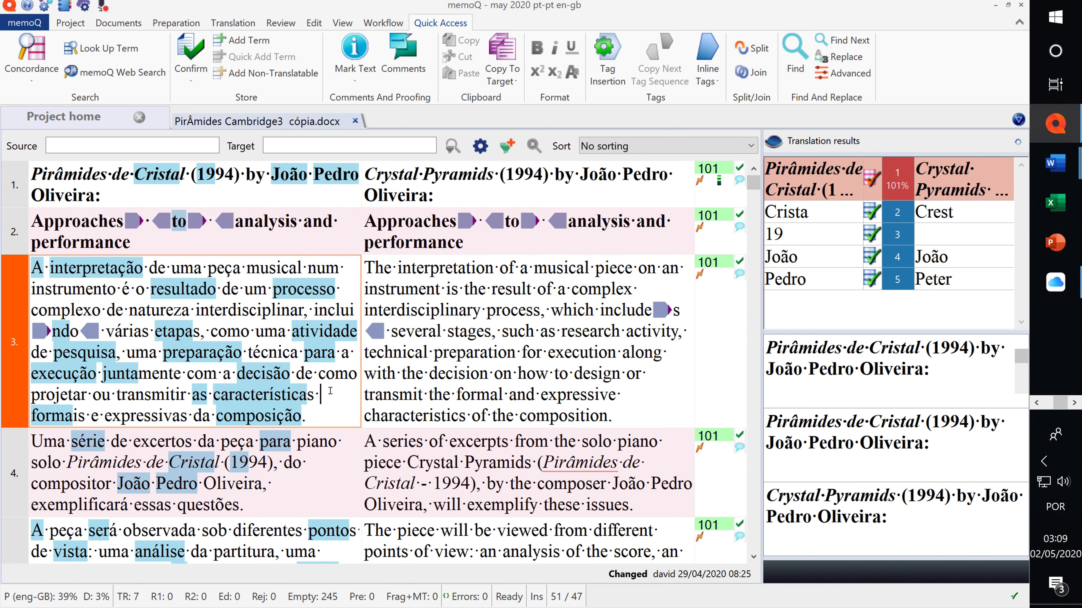
pyautogui.doubleClick(153, 396)
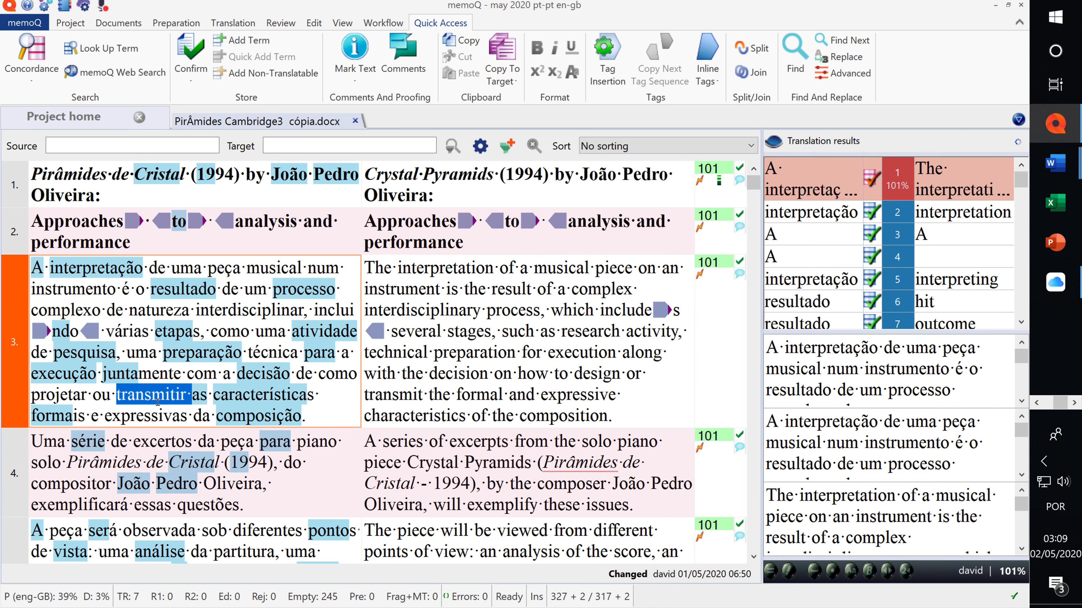
pyautogui.click(127, 79)
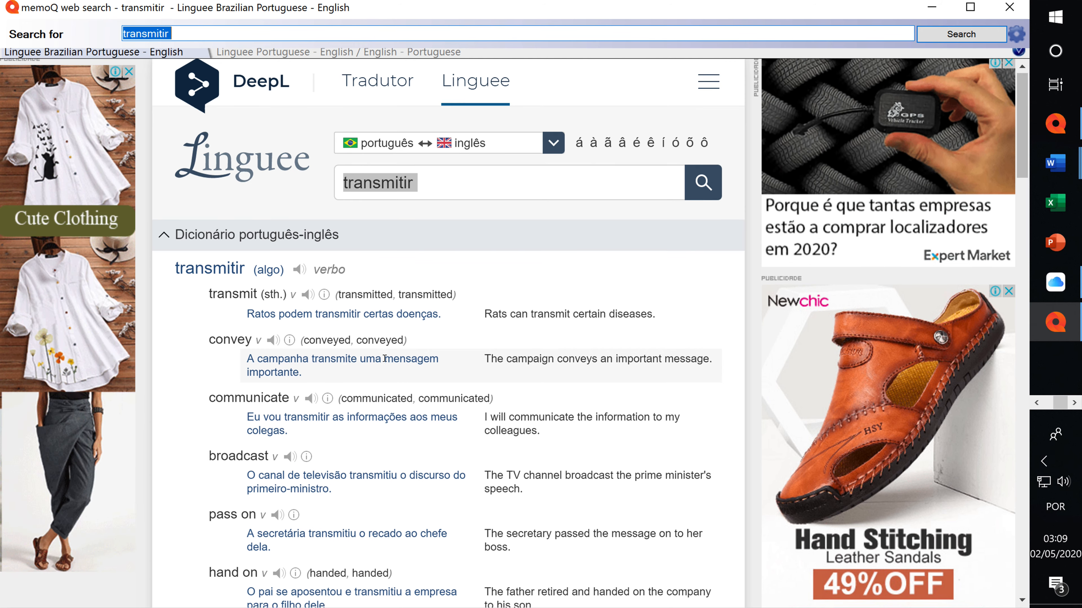
pyautogui.scroll(-5, 397, 194)
pyautogui.scroll(5, 278, 248)
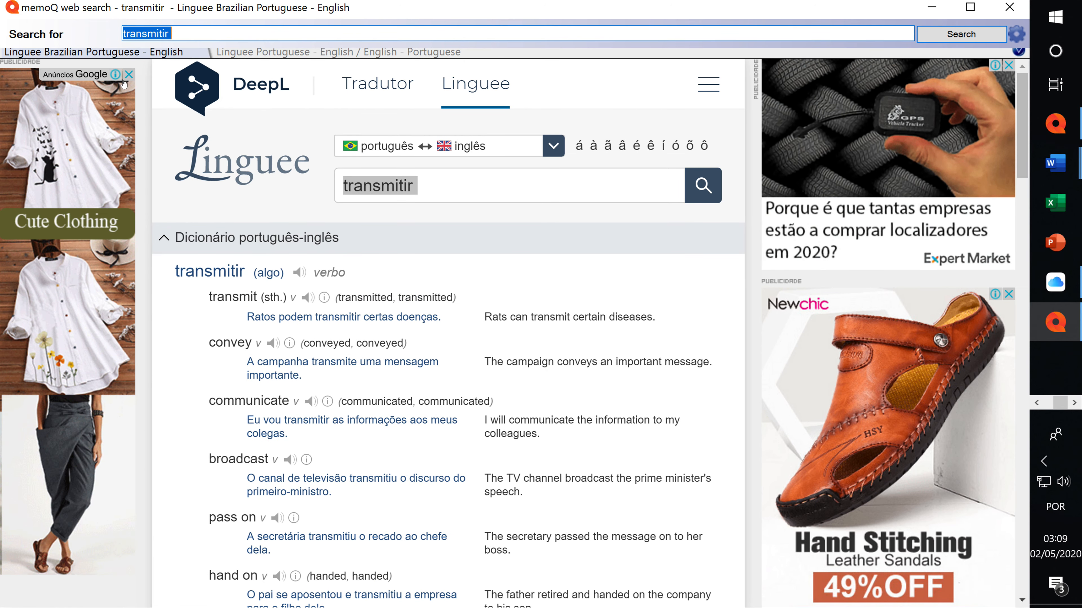
pyautogui.click(252, 52)
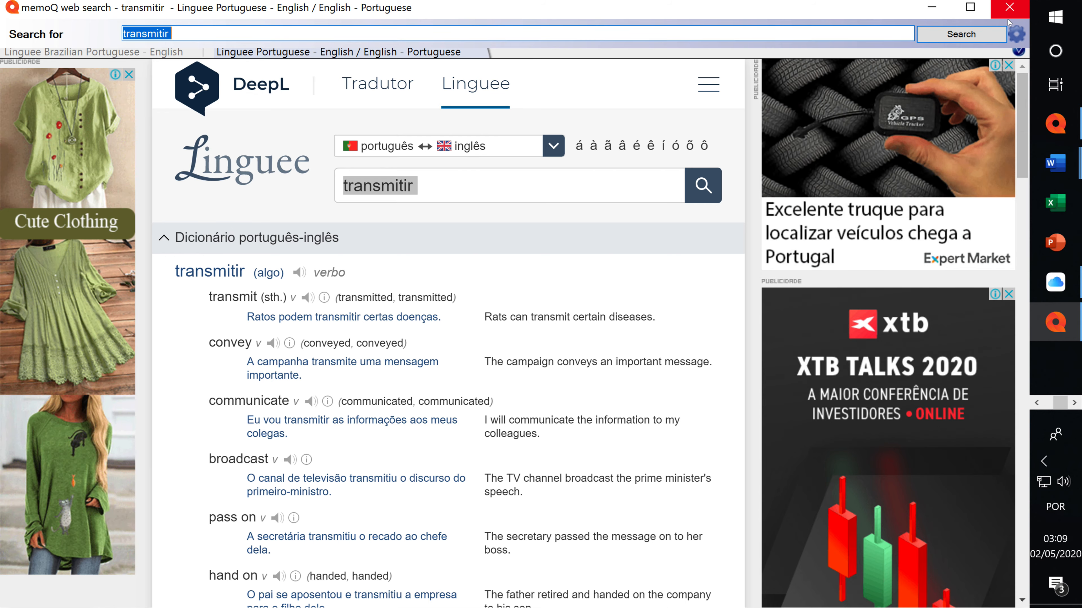
pyautogui.click(1009, 7)
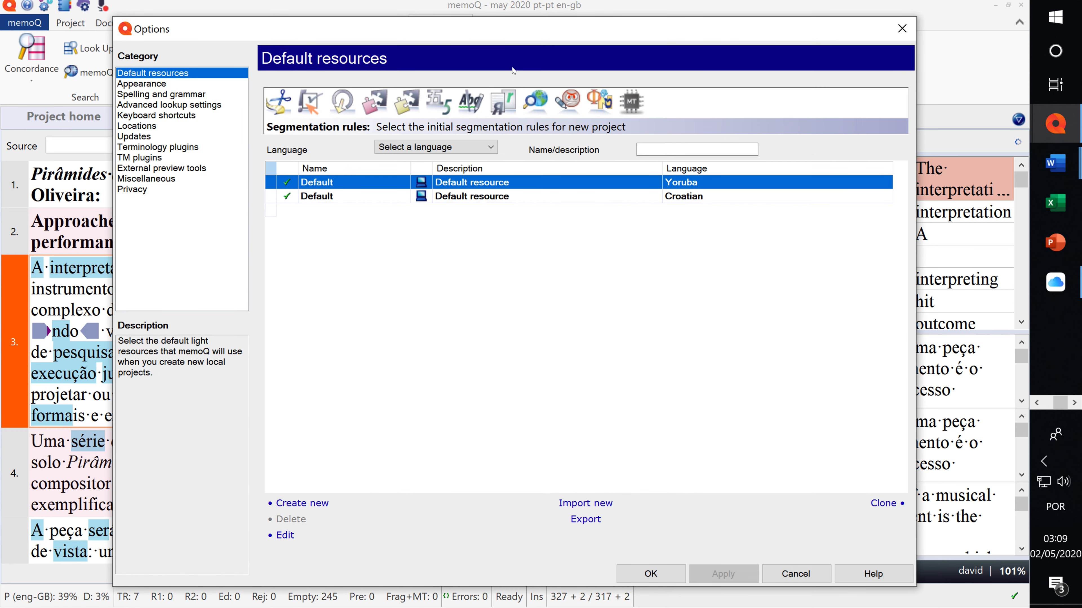
# View the default web search settings in the options and close the options
pyautogui.click(539, 102)
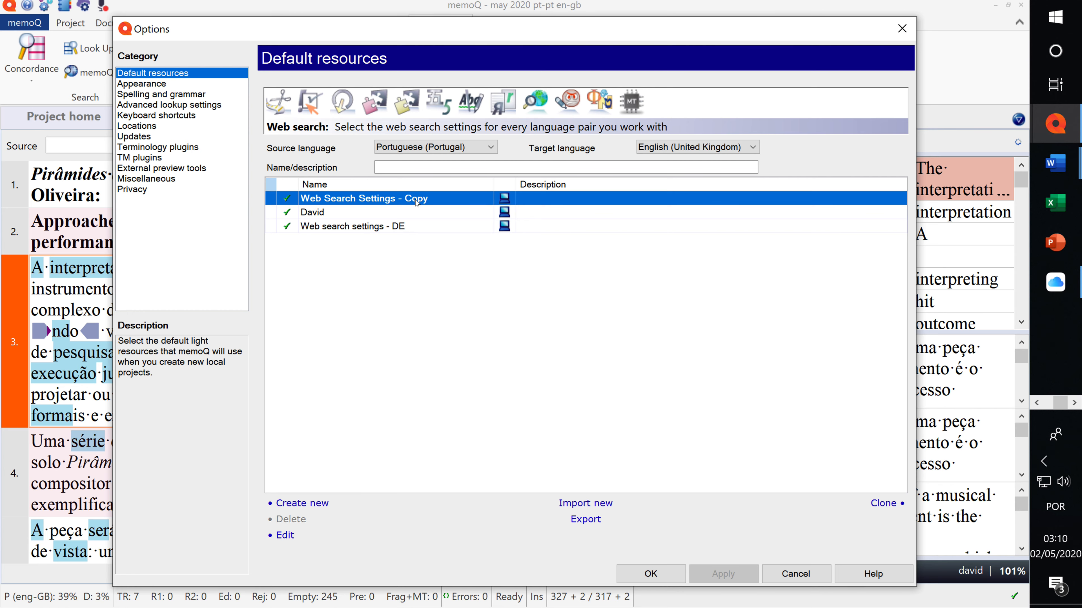
pyautogui.click(644, 575)
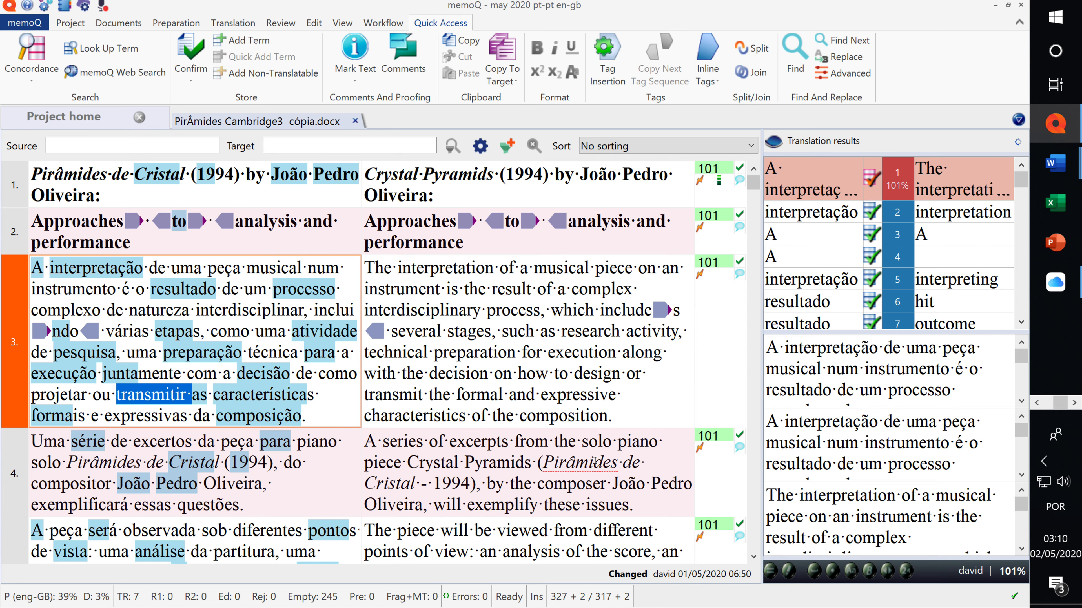
pyautogui.press('super+Tab')
pyautogui.press('super+Tab')
pyautogui.press('super+Tab')
pyautogui.press('super+Tab')
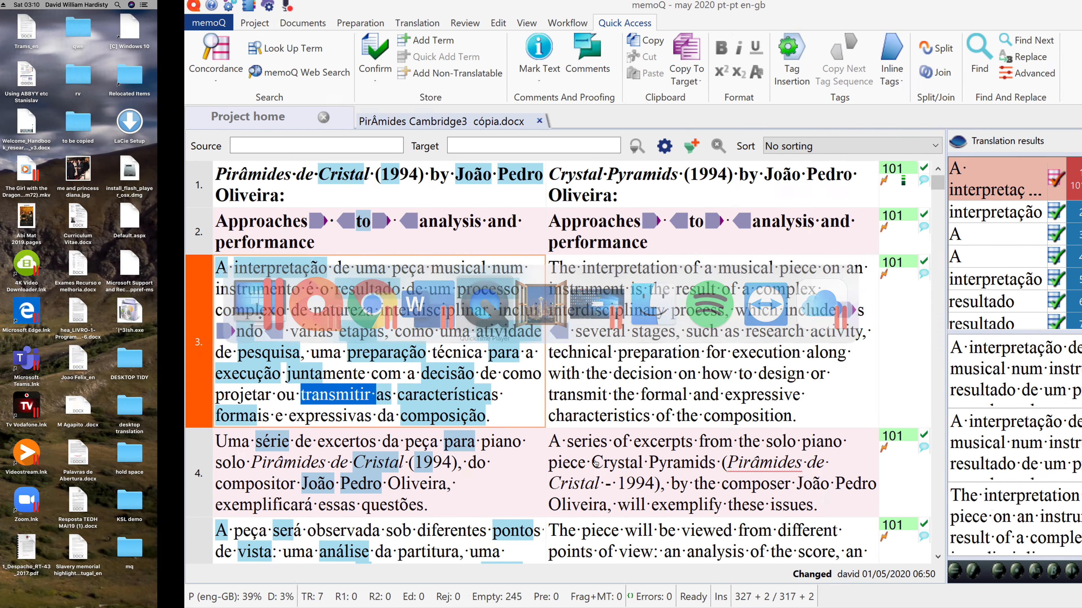